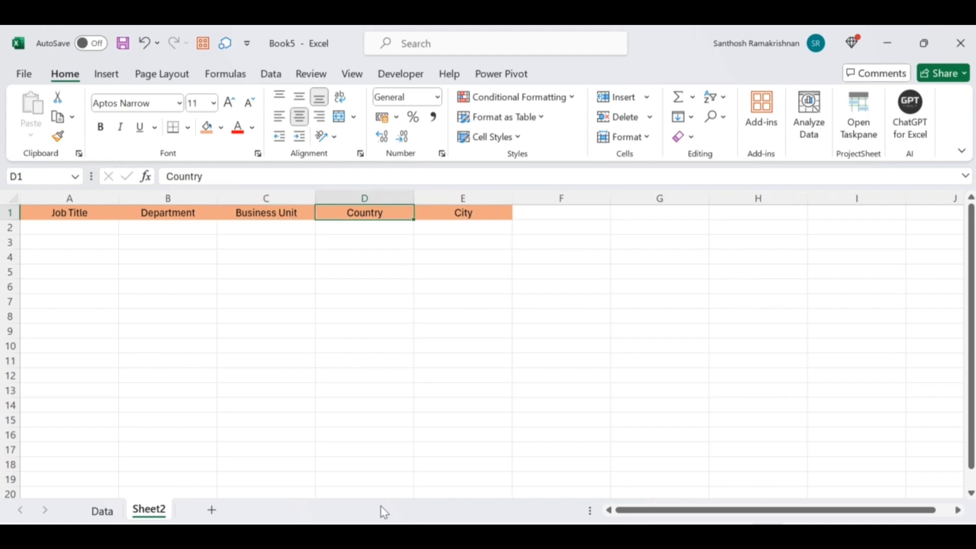
Examine the Job Title column on the Data sheet from its header down to the last row.
key("Right")
key("ctrl+Page_Up")
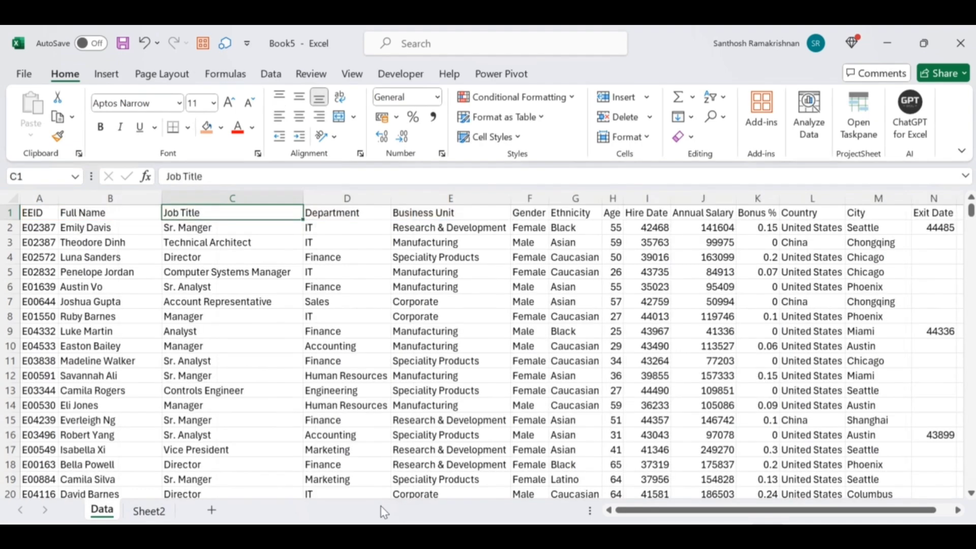
key("Down")
key("ctrl+shift+Down")
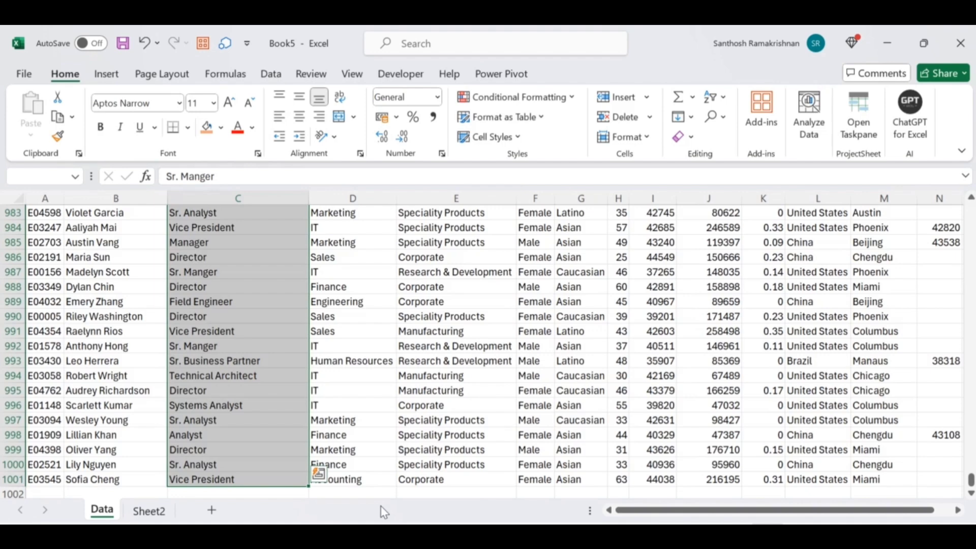
key("Up")
key("Down")
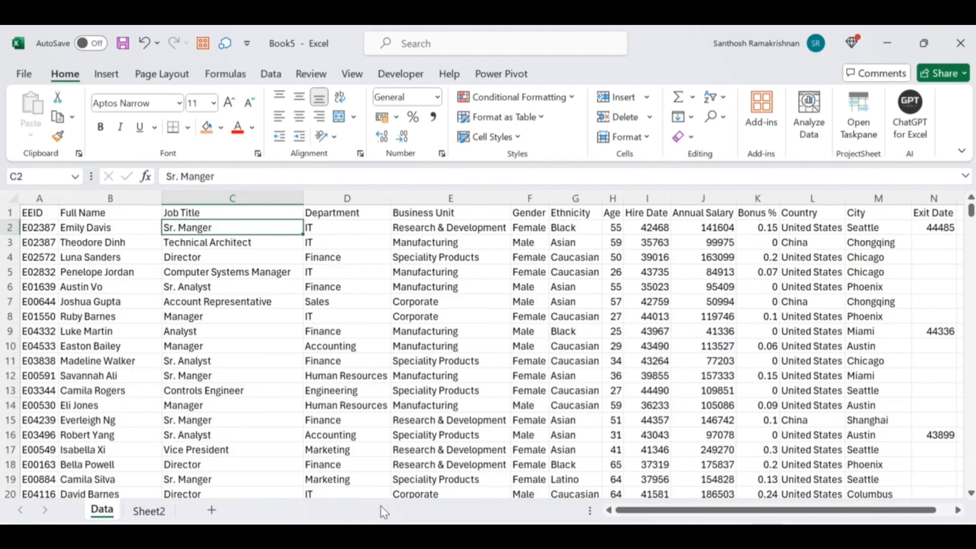
key("Up")
key("Down")
key("Up")
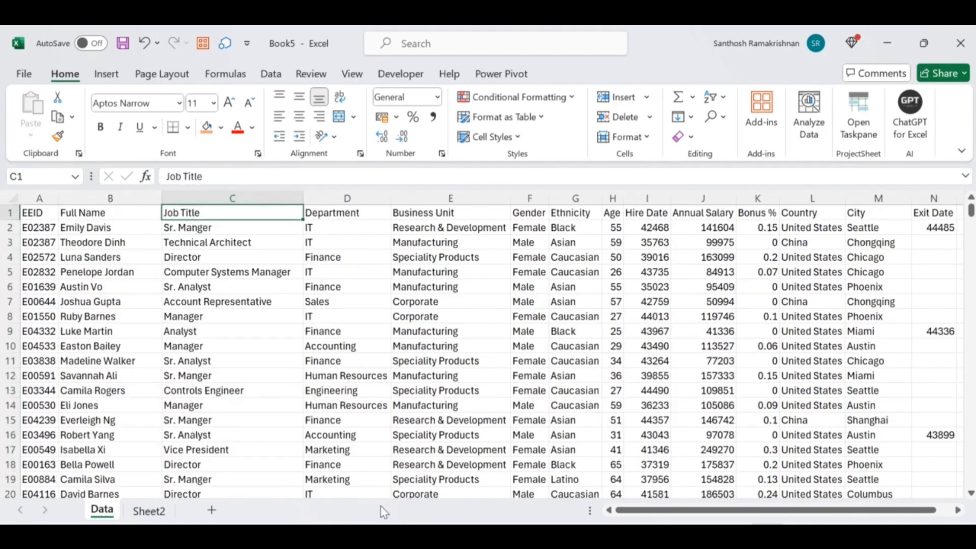
key("Down")
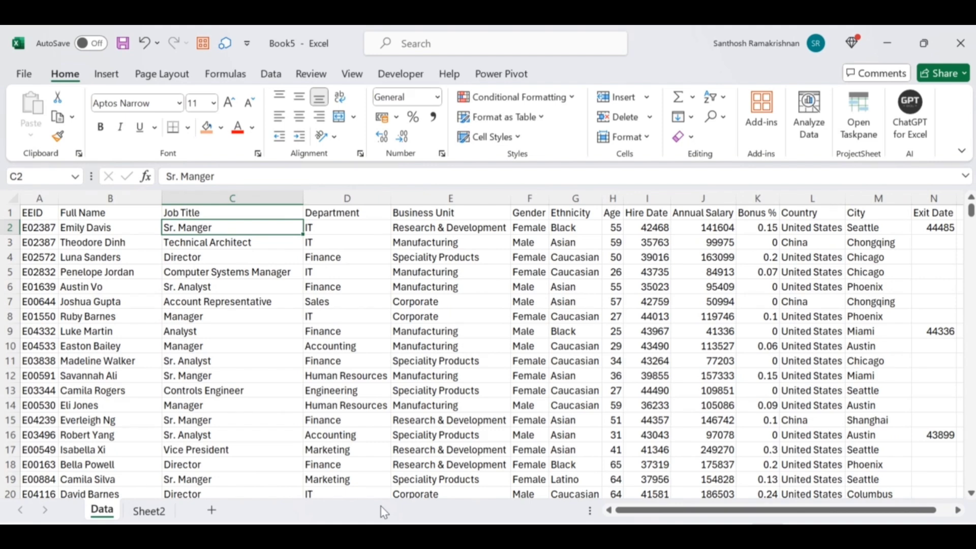
Review the remaining fields of the first employee record, from Department across to Annual Salary.
key("Right")
key("Right")
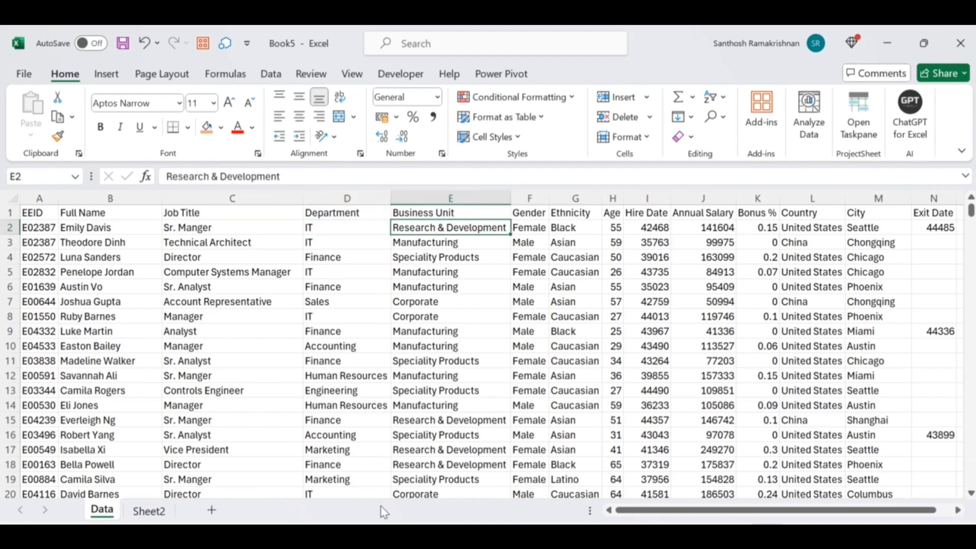
key("Right")
key("Right")
key("Right")
key("Right")
key("Right")
key("Right")
key("Right")
key("Right")
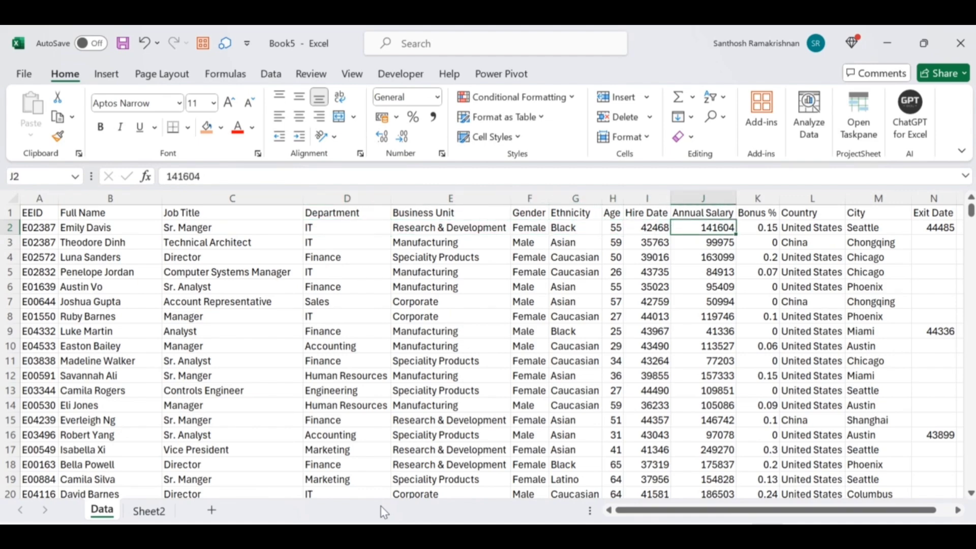
Review the Job Title, Department, Business Unit, Country and City headers on Sheet2.
key("ctrl+Page_Down")
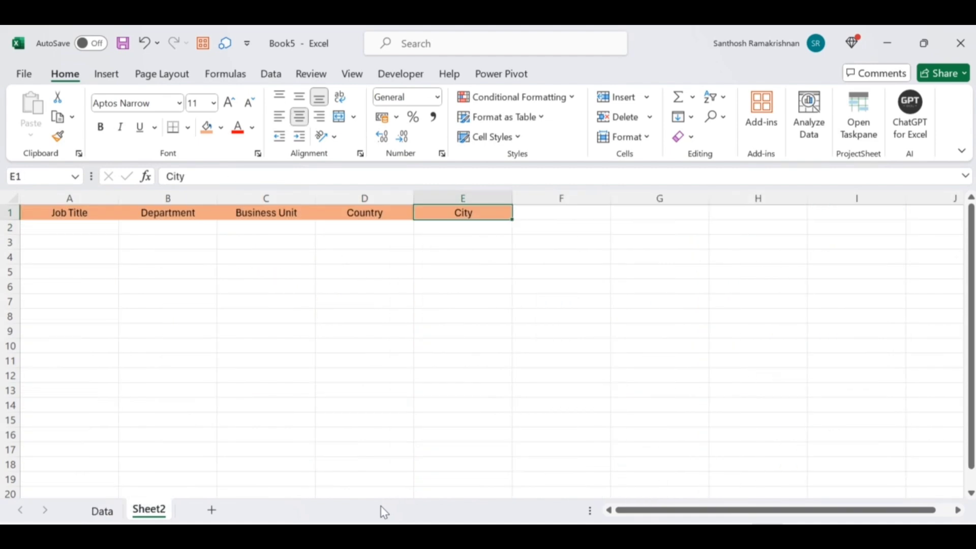
key("Left")
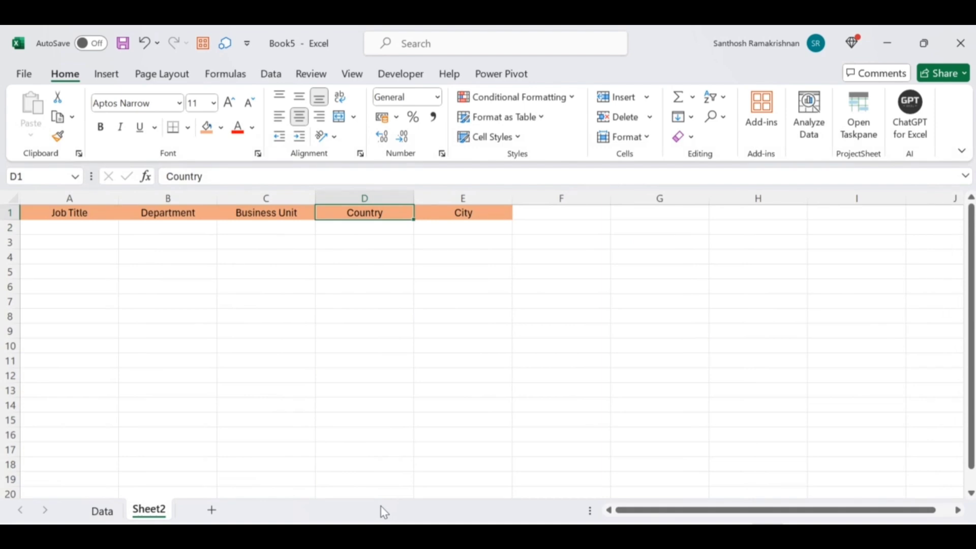
key("Left")
key("Left")
key("Left")
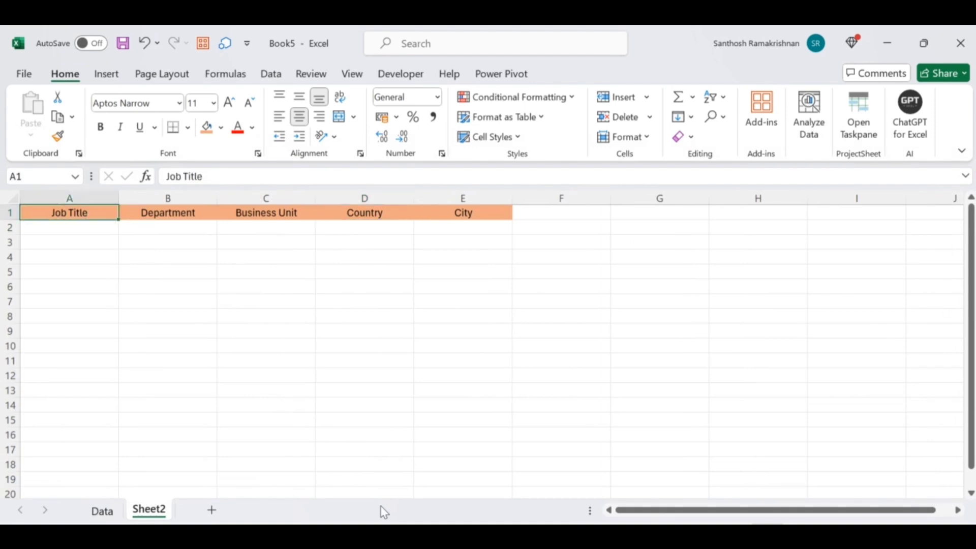
key("Right")
key("Right")
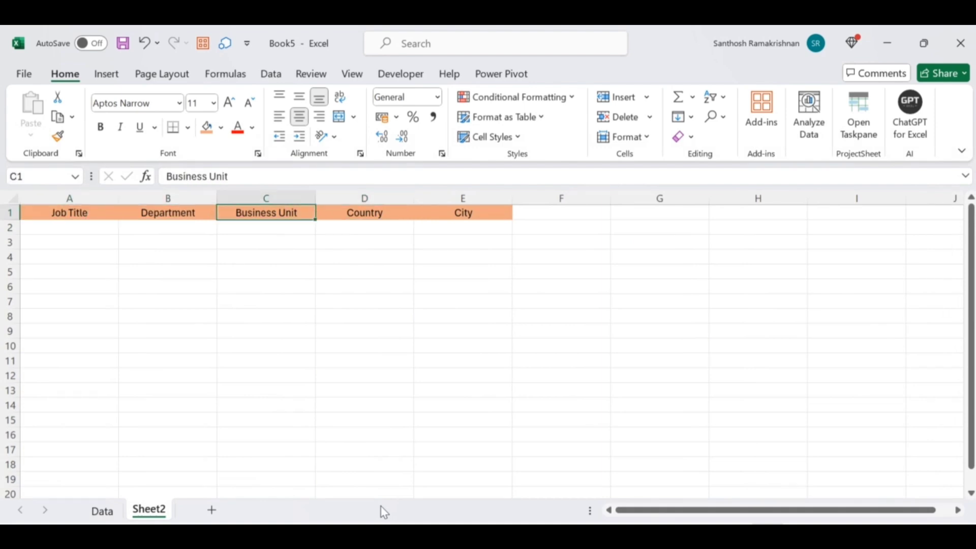
key("Right")
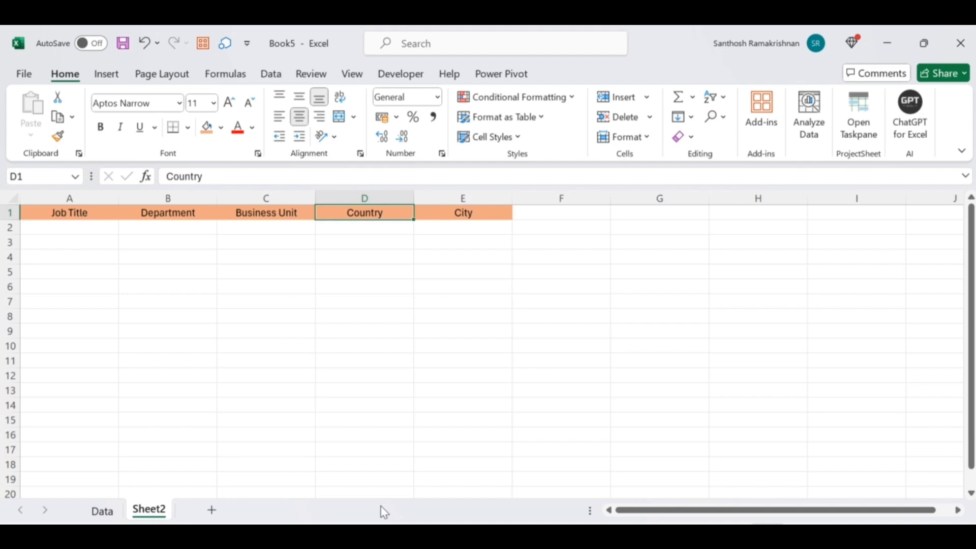
key("Right")
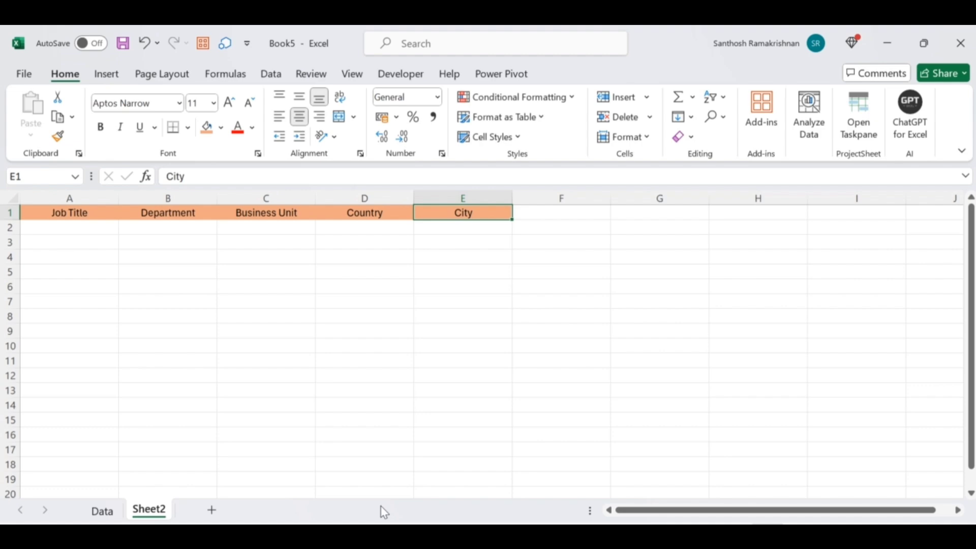
Convert the whole data range A1:N1001 on the Data sheet into a table with headers.
key("ctrl+Page_Up")
key("ctrl+Up")
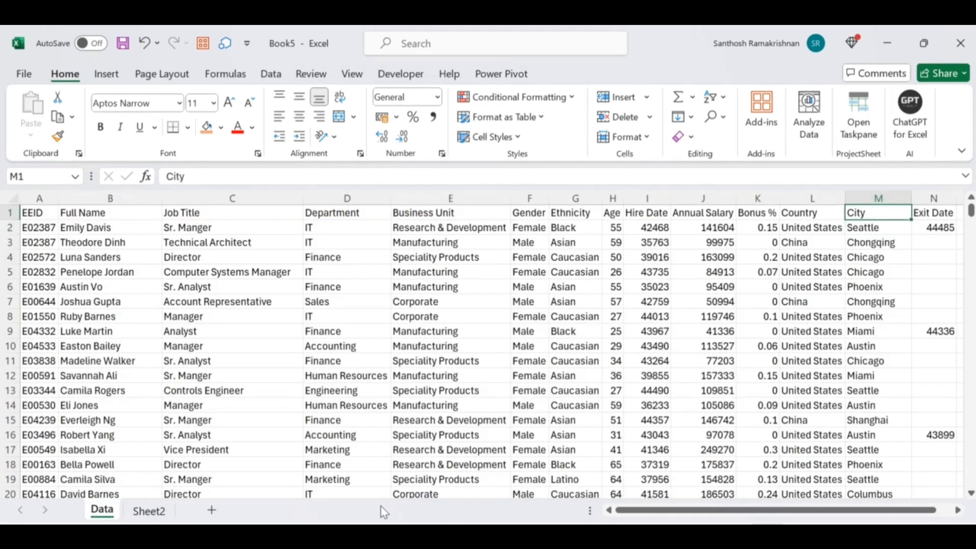
key("ctrl+Left")
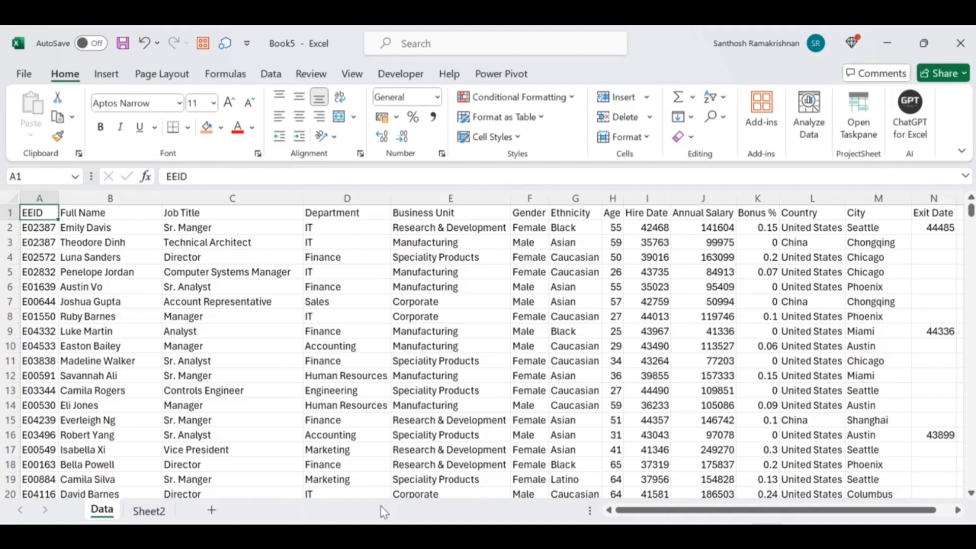
key("ctrl+shift+Right")
key("ctrl+shift+Down")
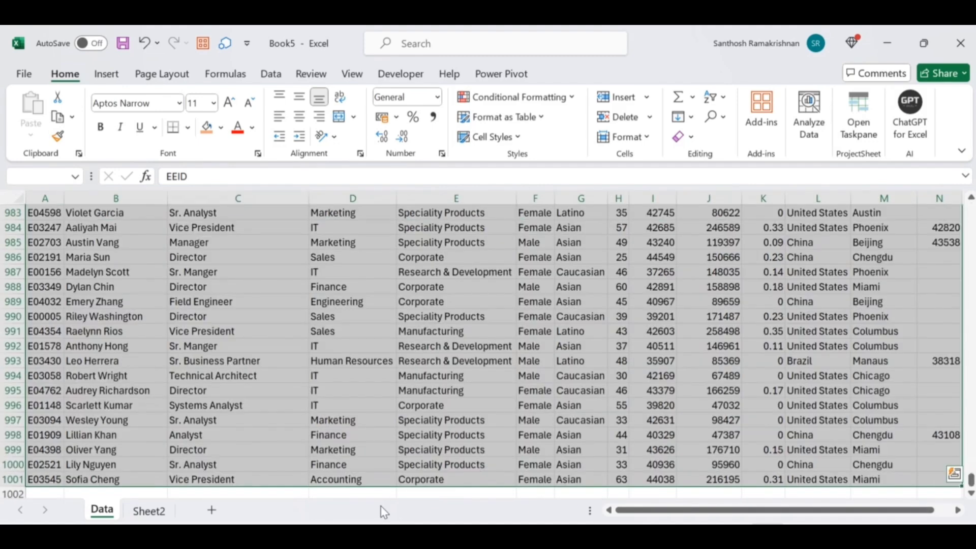
key("alt+t")
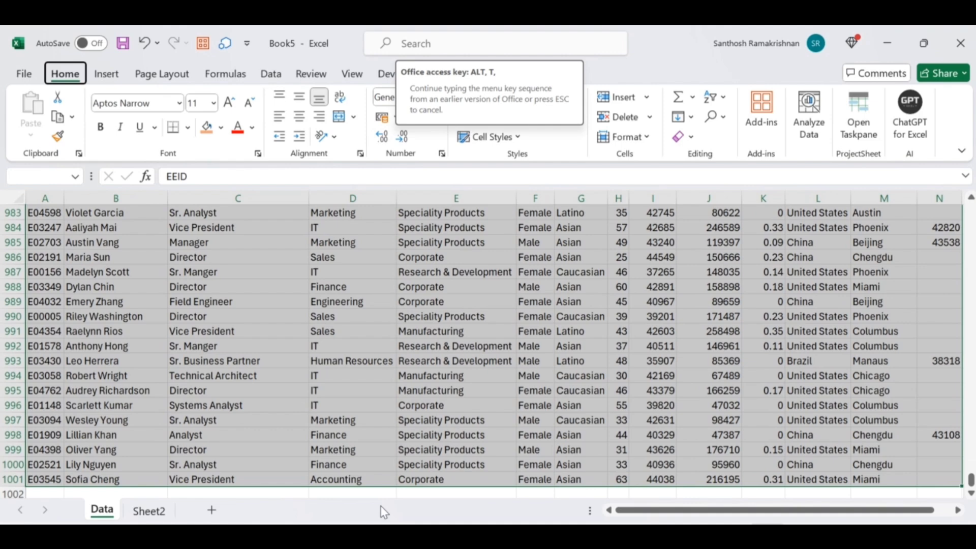
key("Escape")
key("ctrl+t")
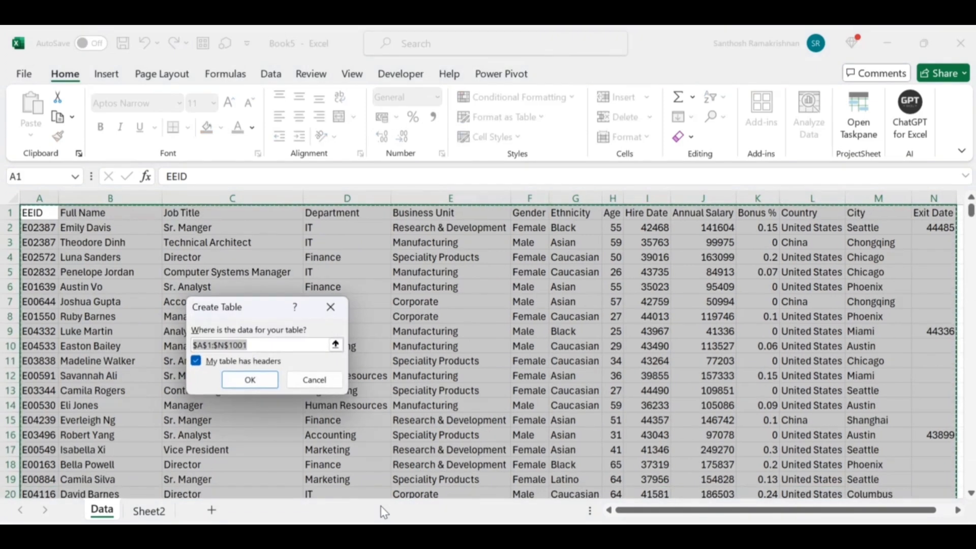
key("Return")
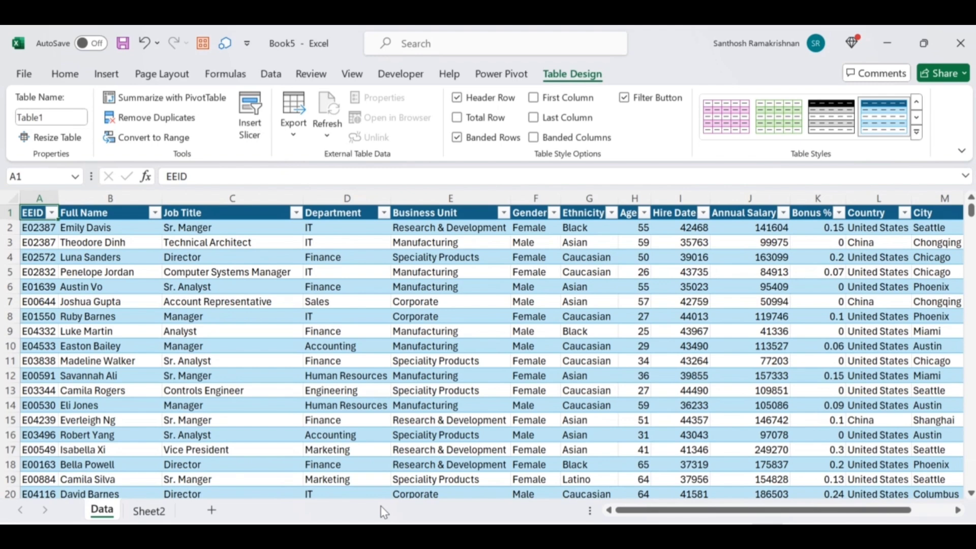
Enter =UNIQUE(Table1[Job Title]) in cell A2 of Sheet2, referencing the Job Title column of the Data sheet's table.
key("ctrl+Page_Down")
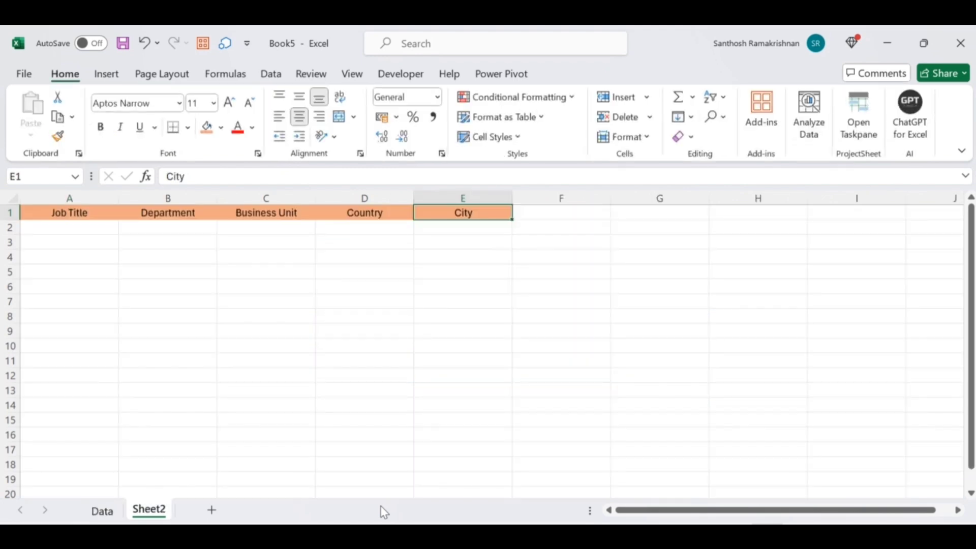
left_click(87, 344)
key("Up")
key("Up")
key("Up")
key("Up")
key("Up")
key("Up")
key("Up")
key("Up")
key("Up")
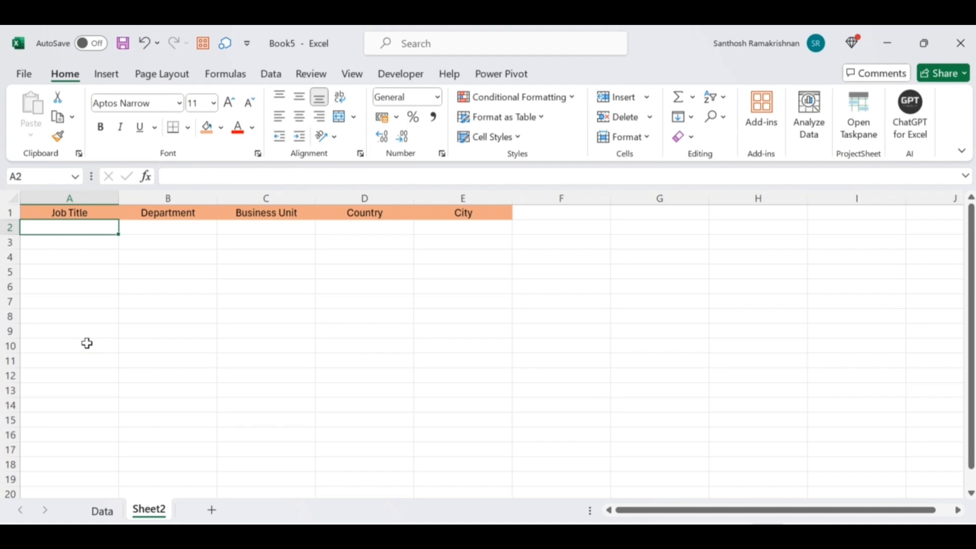
type("=uni")
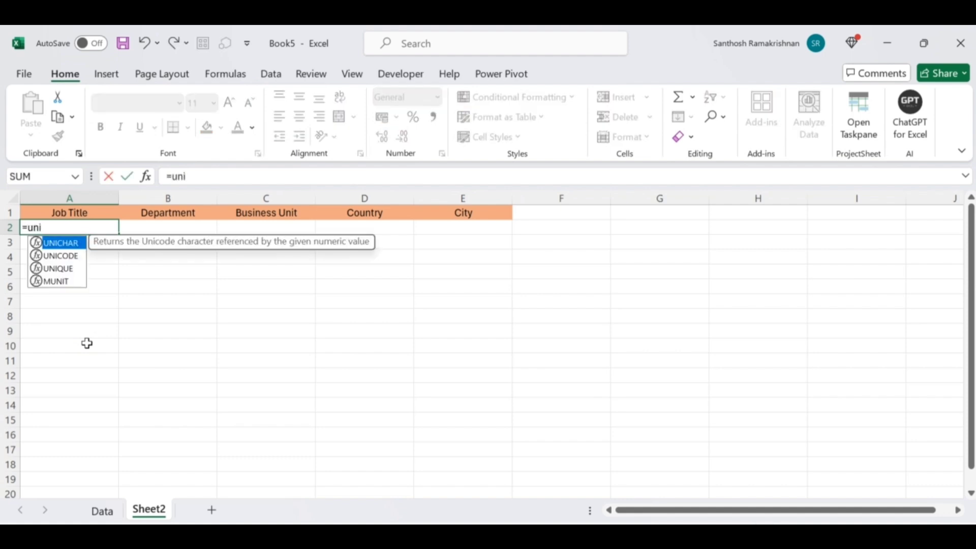
type("que")
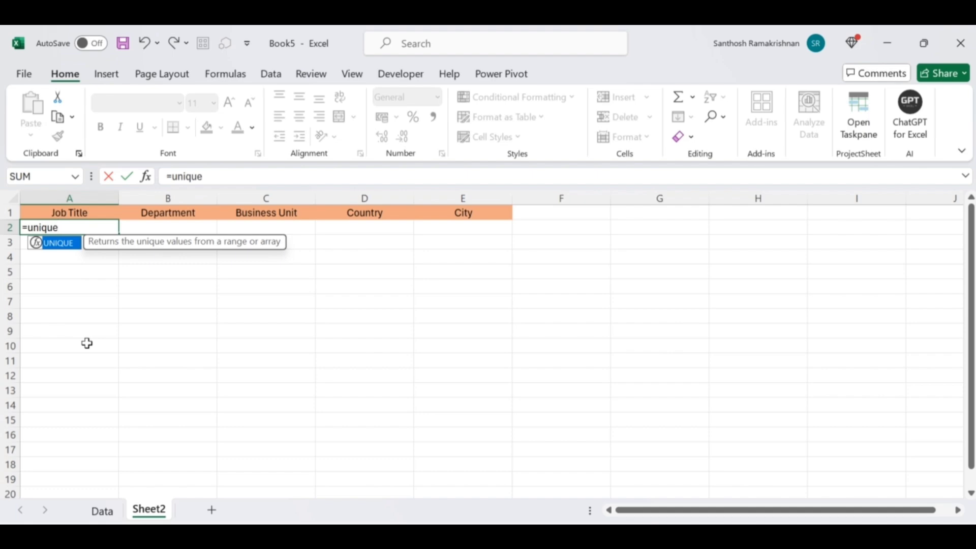
type("(")
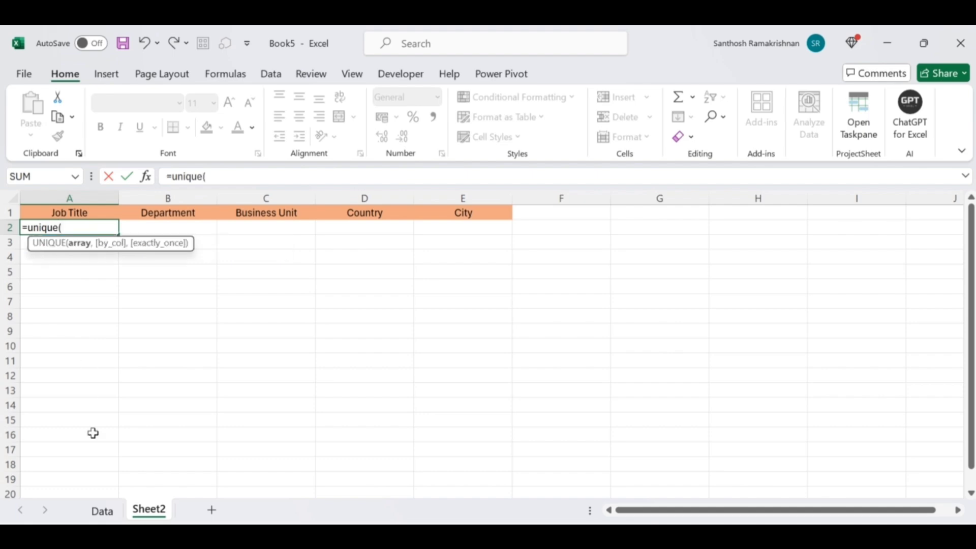
left_click(99, 509)
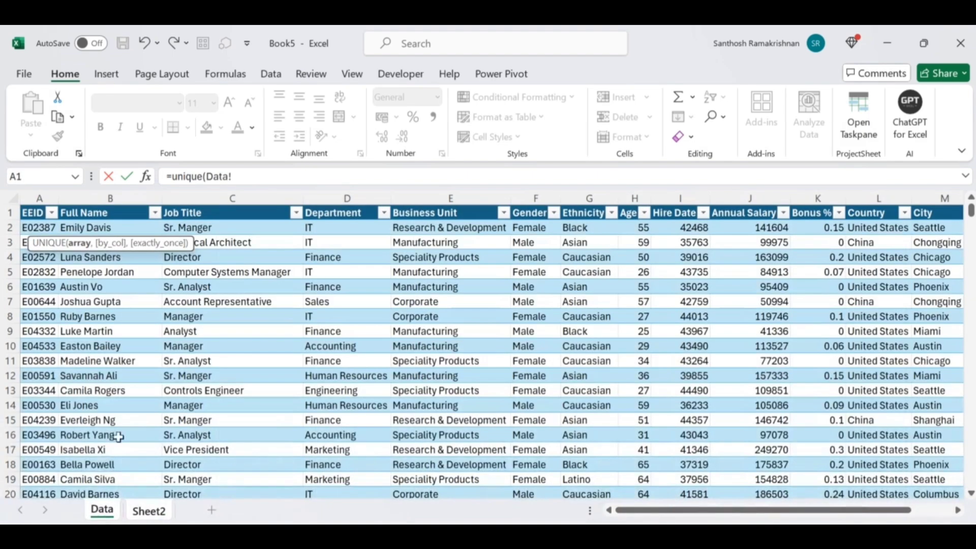
left_click(247, 228)
key("ctrl+shift+Down")
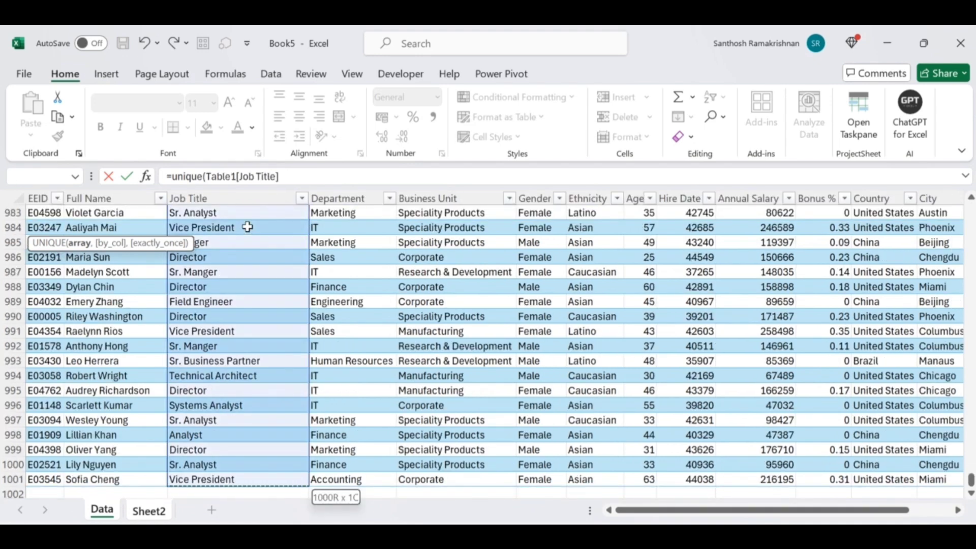
type(")")
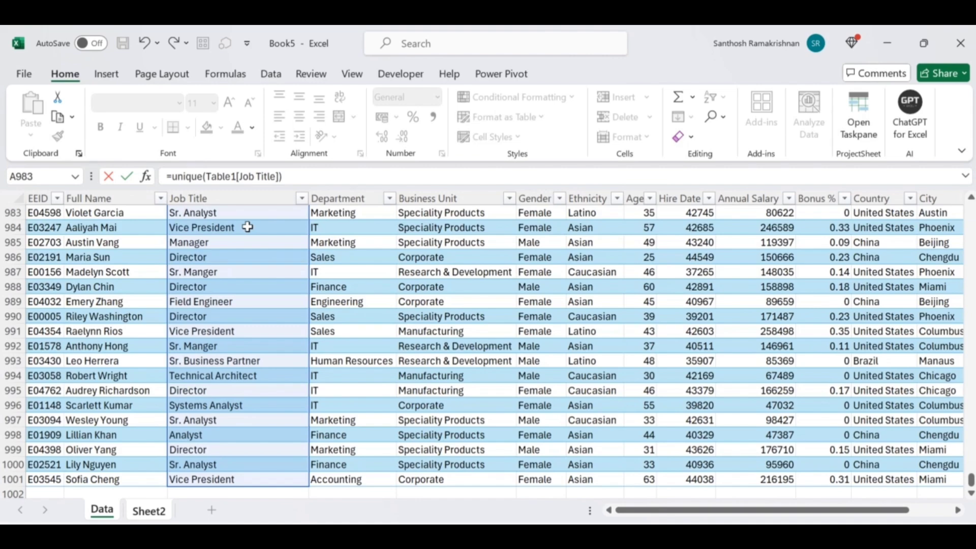
key("Return")
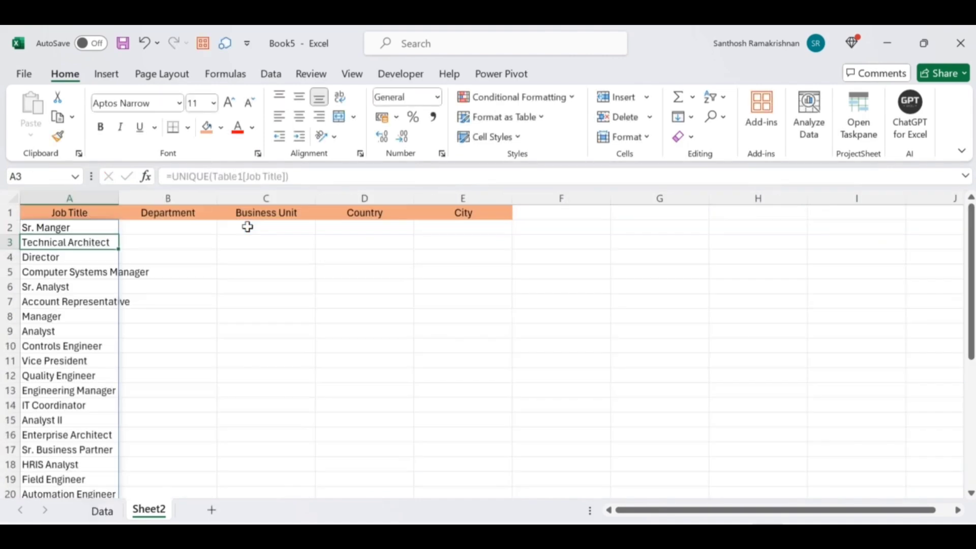
Check the full extent of the source Job Title column on the Data sheet.
key("ctrl+Page_Up")
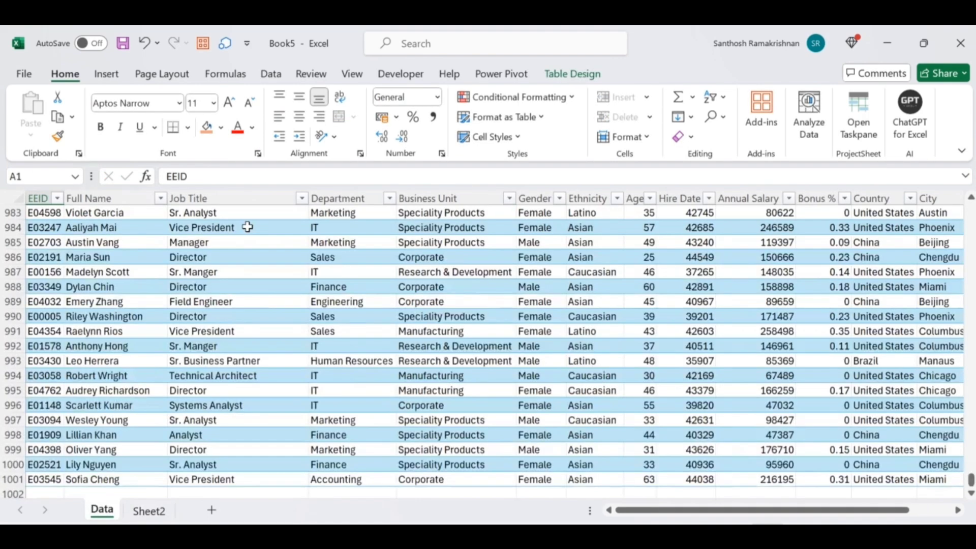
key("Down")
key("Down")
key("Right")
key("Right")
left_click(247, 227)
key("ctrl+shift+Down")
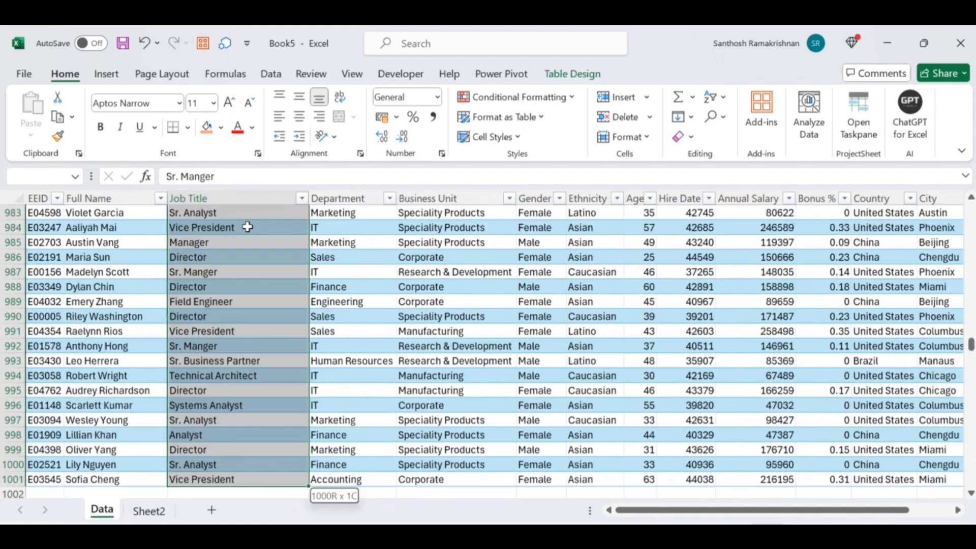
Inspect the UNIQUE formula in A2 of Sheet2 and its full list of job titles.
key("ctrl+Page_Down")
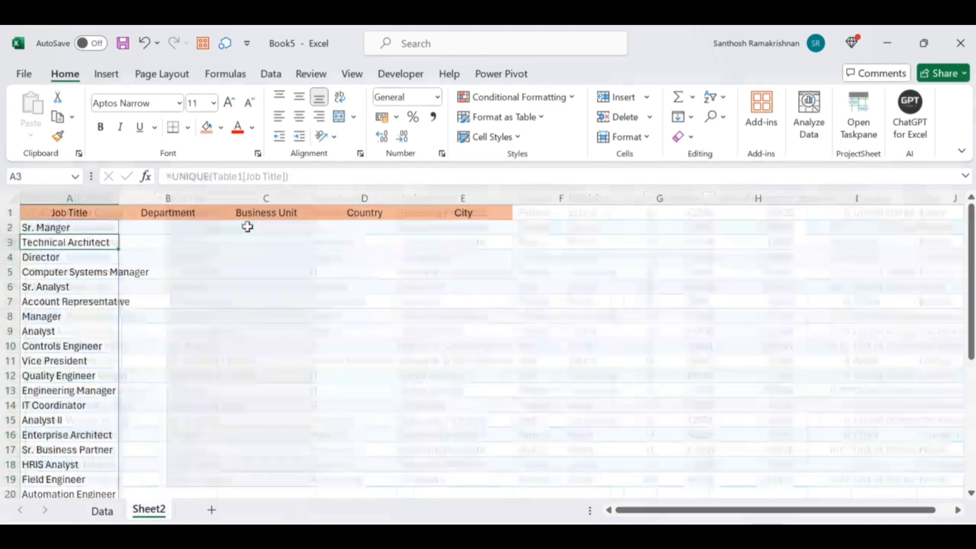
key("Up")
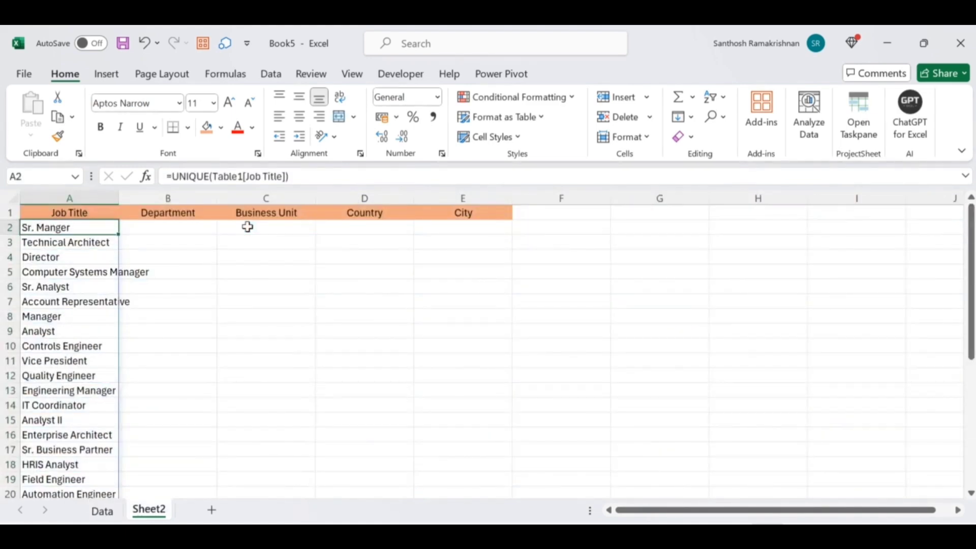
key("ctrl+shift+Down")
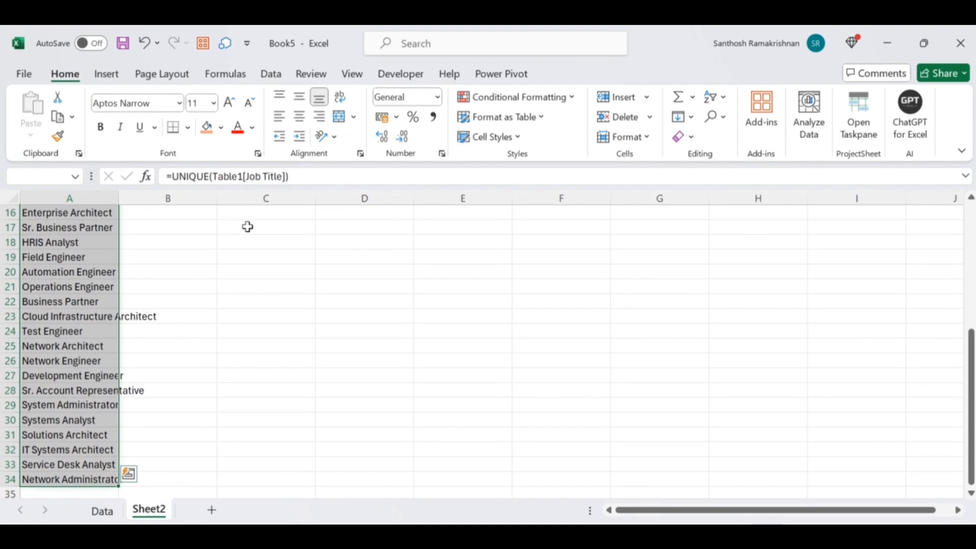
key("ctrl+Up")
key("Down")
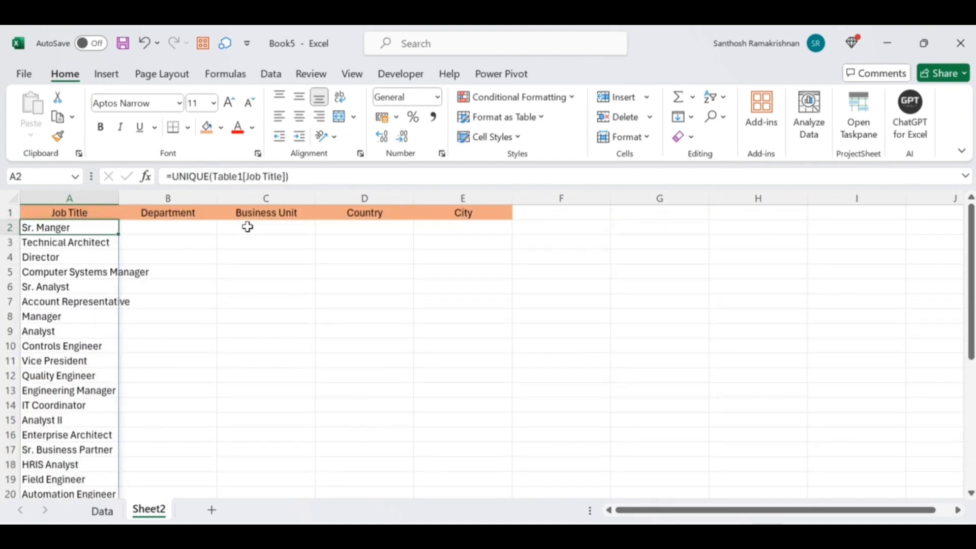
key("ctrl+shift+Down")
key("ctrl+Up")
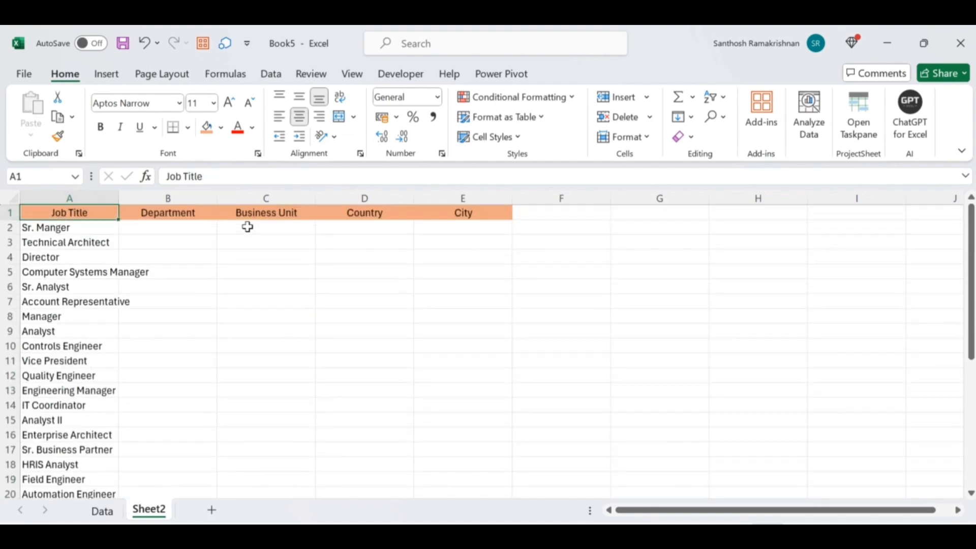
key("Down")
key("Right")
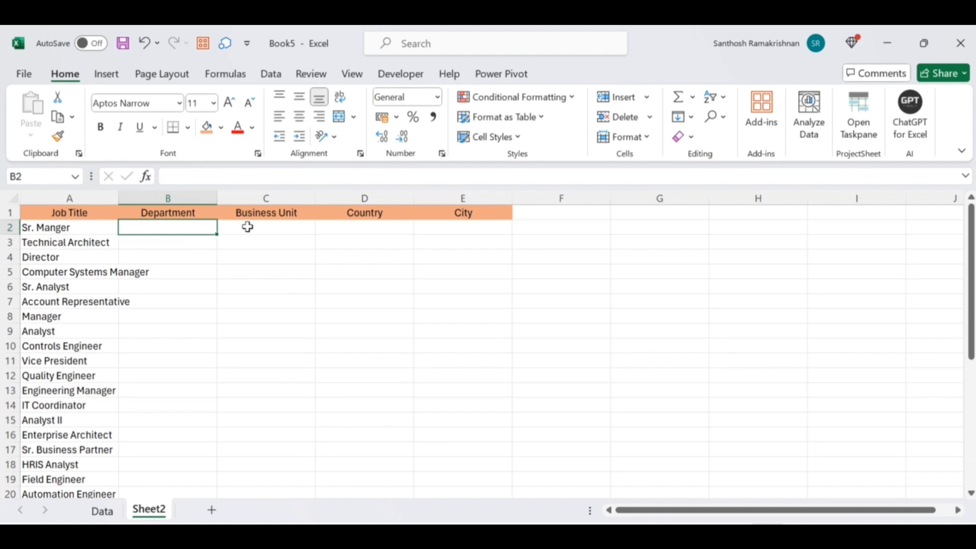
type("=UNIQUE(Table1[Job Title])")
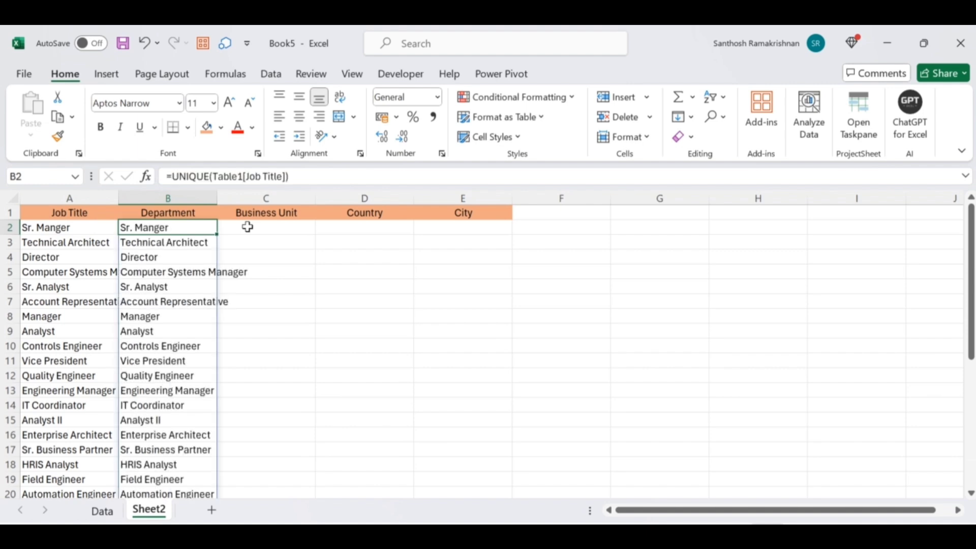
key("Right")
key("Left")
key("Right")
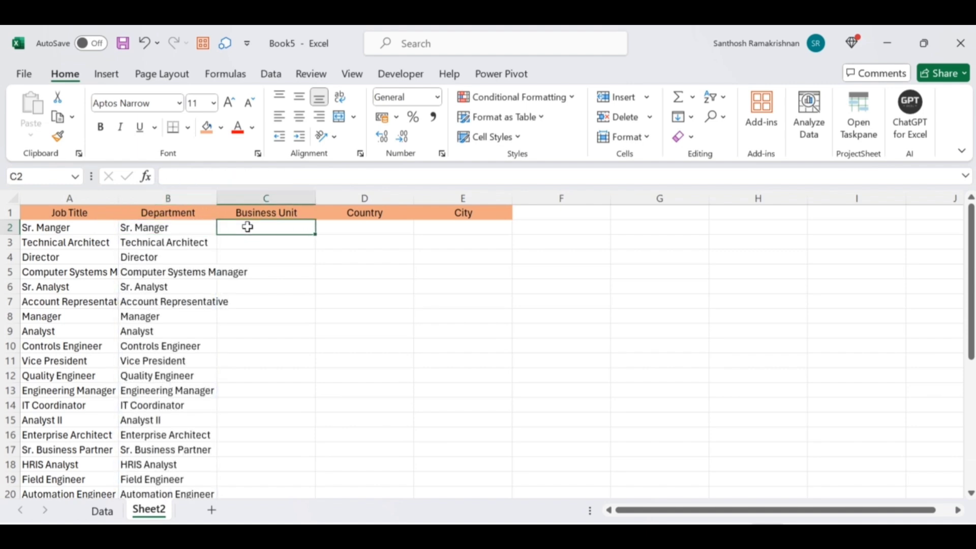
key("Left")
key("Left")
key("Right")
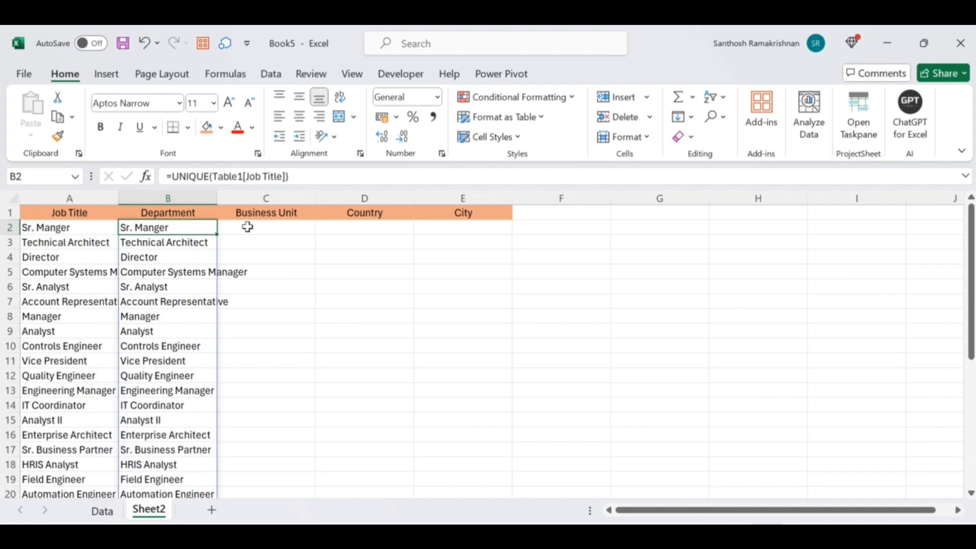
key("ctrl+shift+Down")
key("Delete")
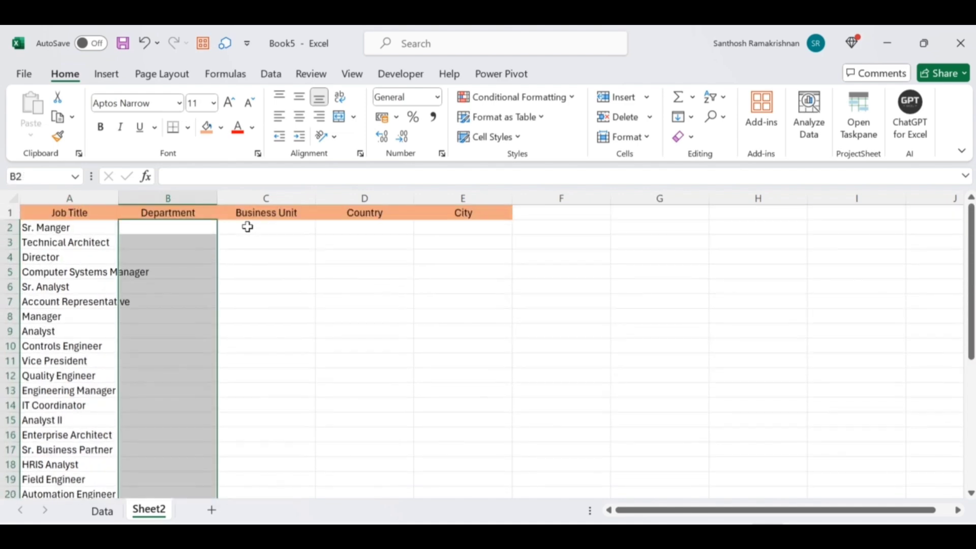
Enter =UNIQUE(Table1[Department]) in cell B2 of Sheet2, referencing the Department column of the Data sheet's table.
key("Up")
key("Down")
type("=")
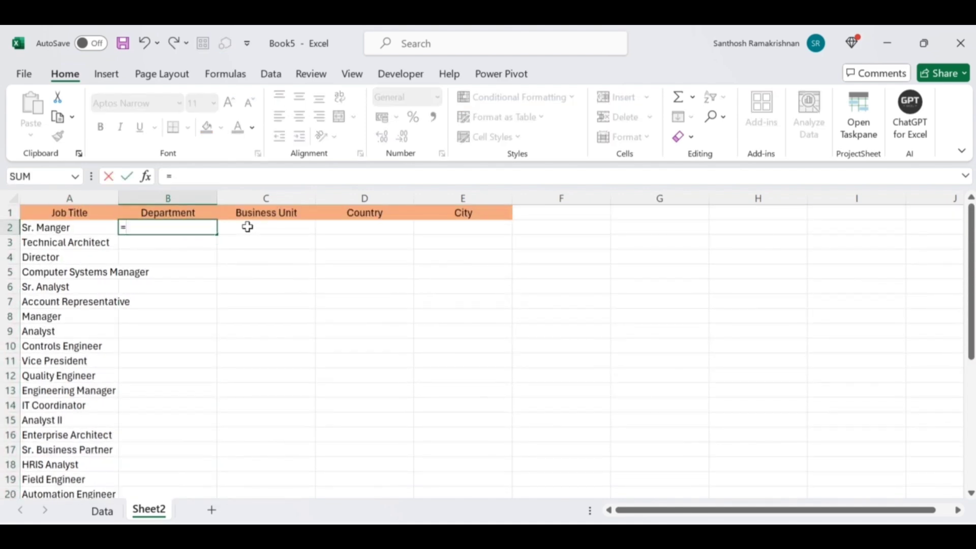
type("unique(")
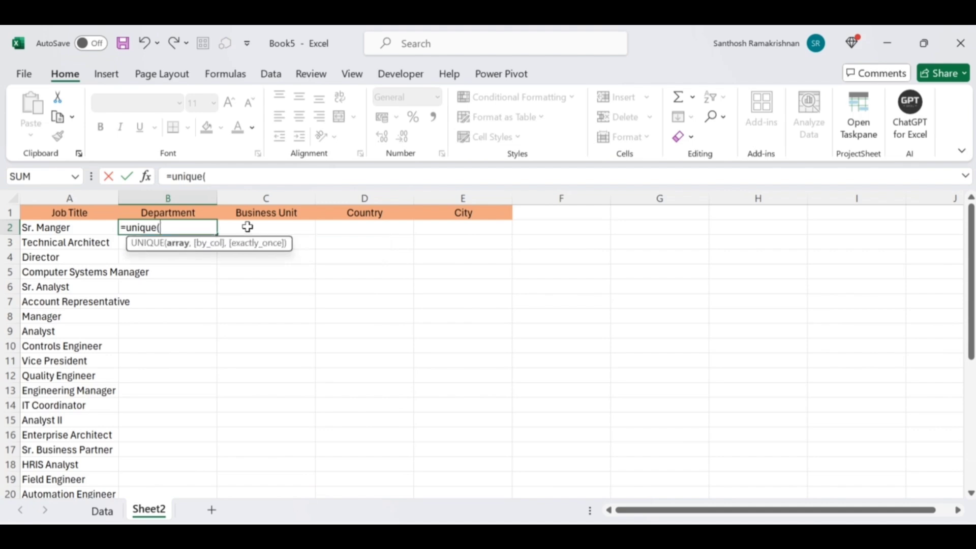
left_click(102, 510)
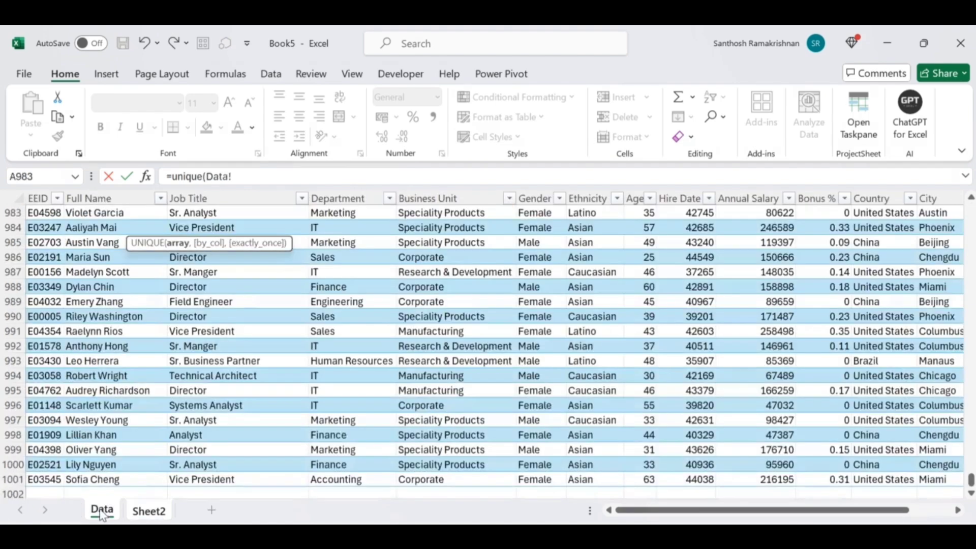
left_click(335, 209)
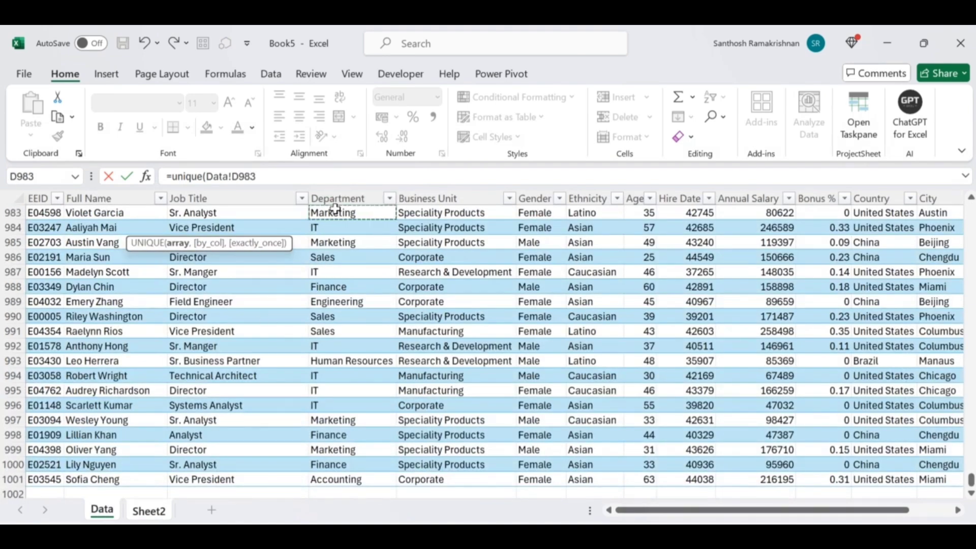
key("ctrl+Up")
key("Down")
key("ctrl+shift+Down")
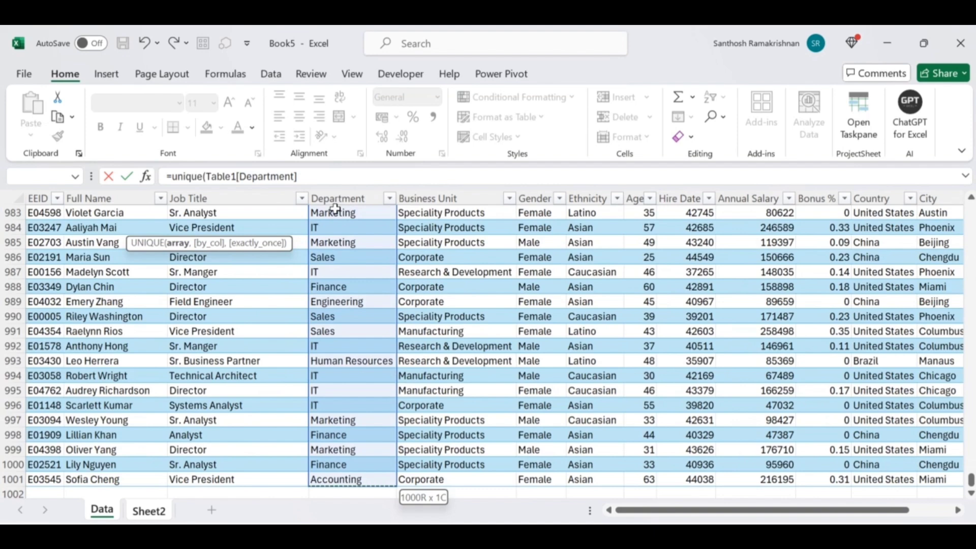
type(")")
key("Return")
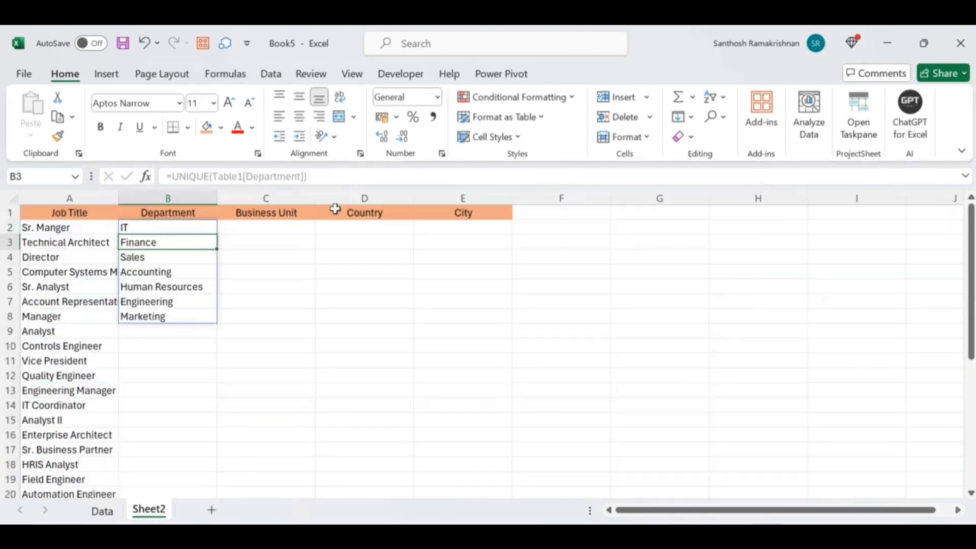
Enter =UNIQUE(Table1[Business Unit]) in cell C2 of Sheet2, referencing the table's Business Unit column on the Data sheet.
key("Up")
key("Right")
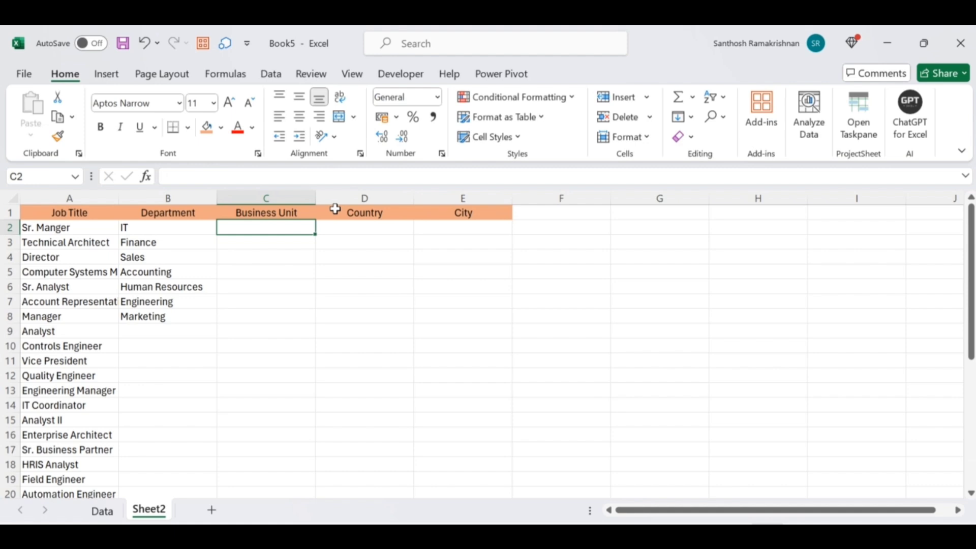
type("=umiqu")
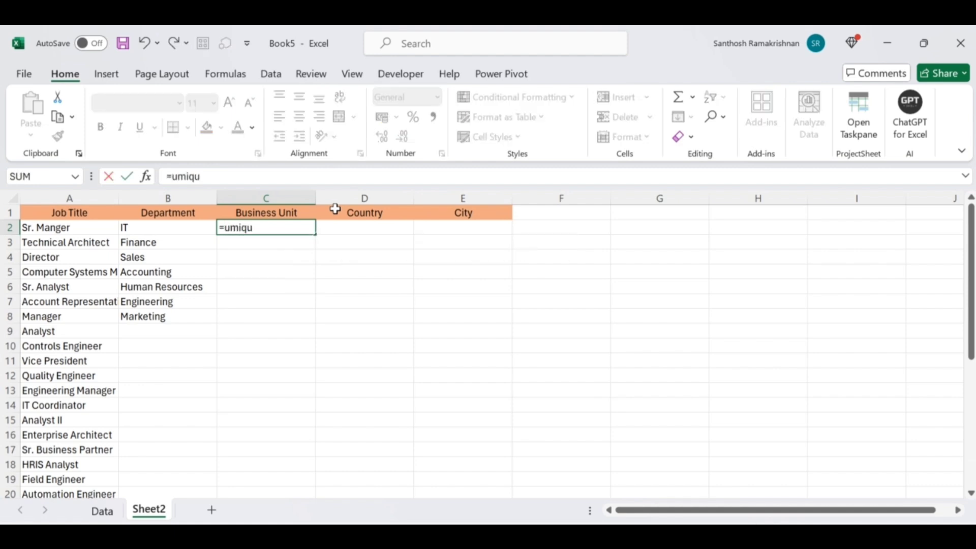
type("e(")
key("BackSpace")
key("BackSpace")
key("BackSpace")
key("BackSpace")
key("BackSpace")
key("BackSpace")
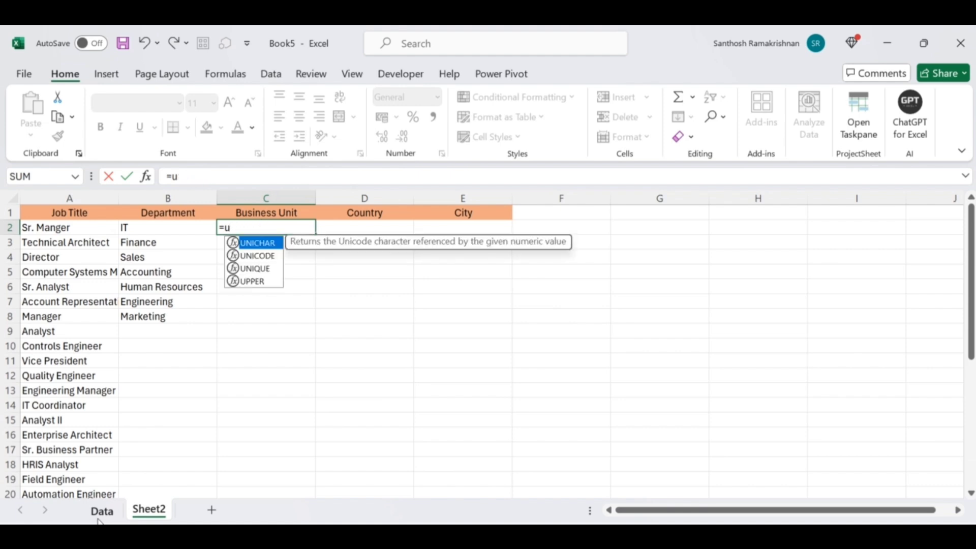
type("nique")
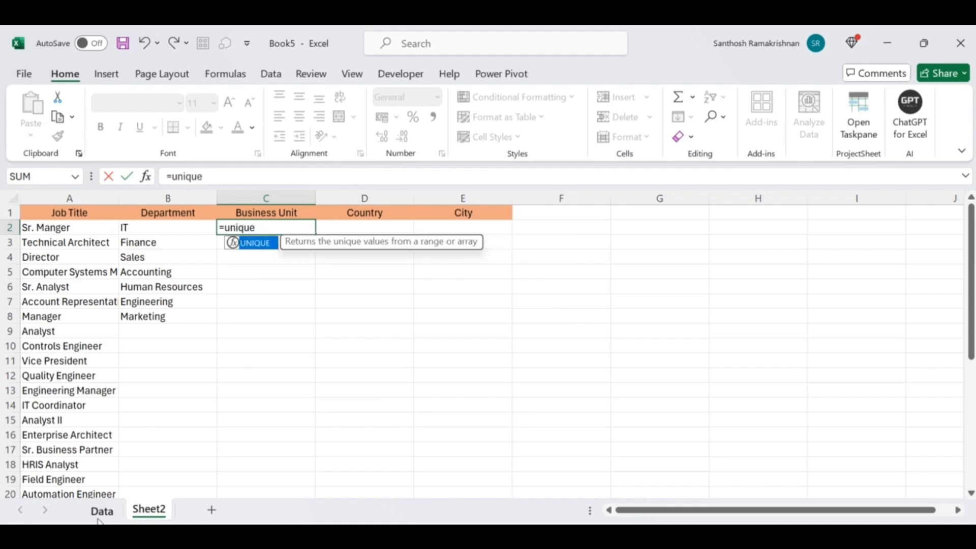
type("(")
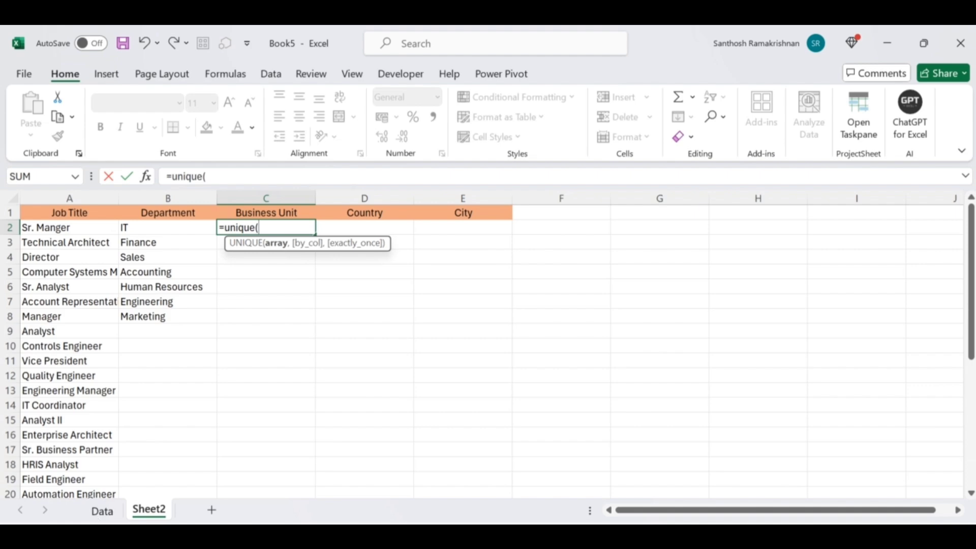
left_click(104, 512)
left_click(423, 258)
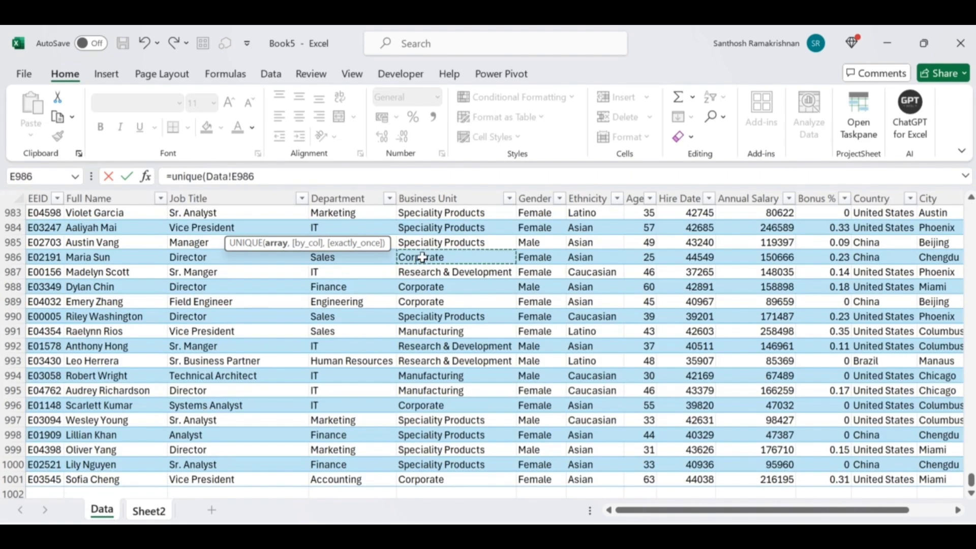
key("ctrl+Up")
key("Down")
key("ctrl+shift+Down")
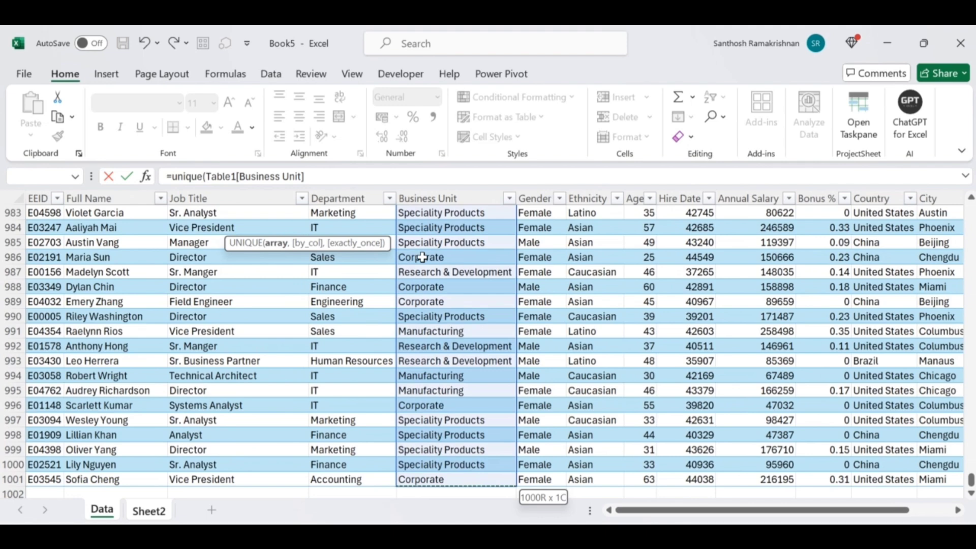
key("ctrl+Return")
Enter =UNIQUE(Table1[Country]) in cell D2 of Sheet2, referencing the table's Country column on the Data sheet.
key("Right")
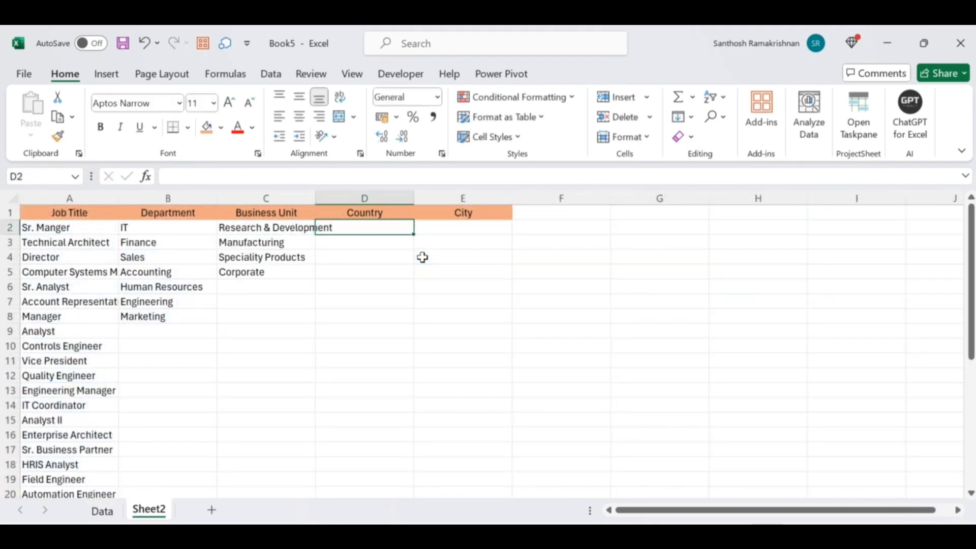
type("=un")
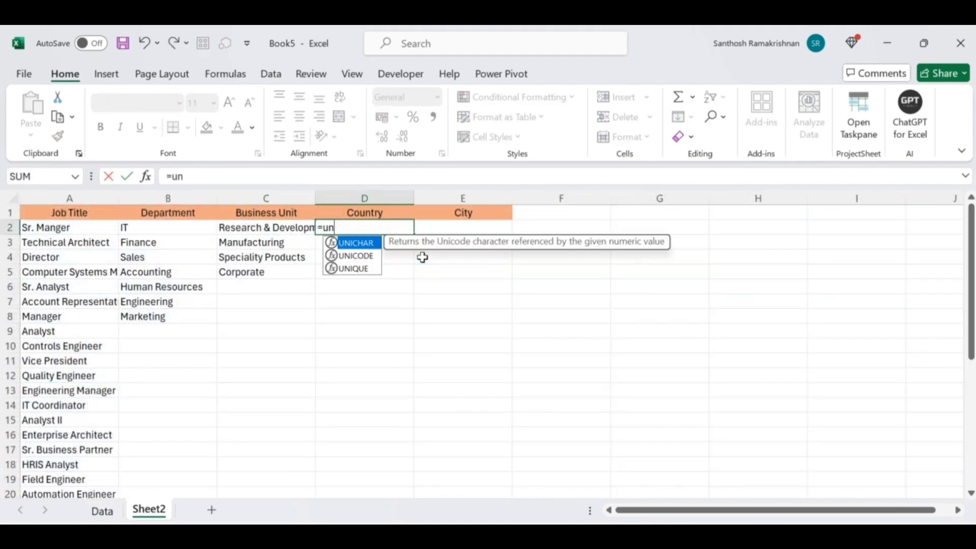
type("ique(")
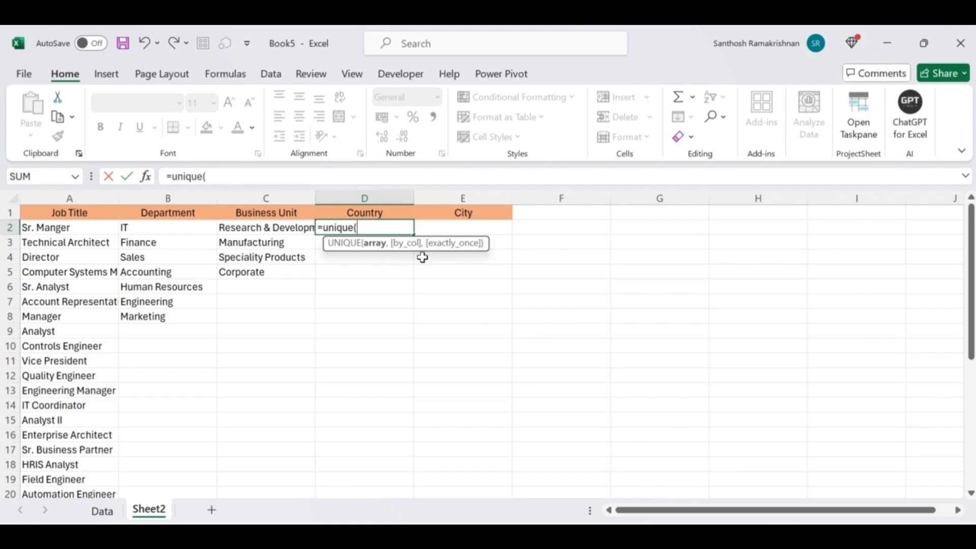
key("ctrl+Page_Up")
key("ctrl+Up")
key("ctrl+Right")
key("Down")
key("Left")
key("Left")
key("Left")
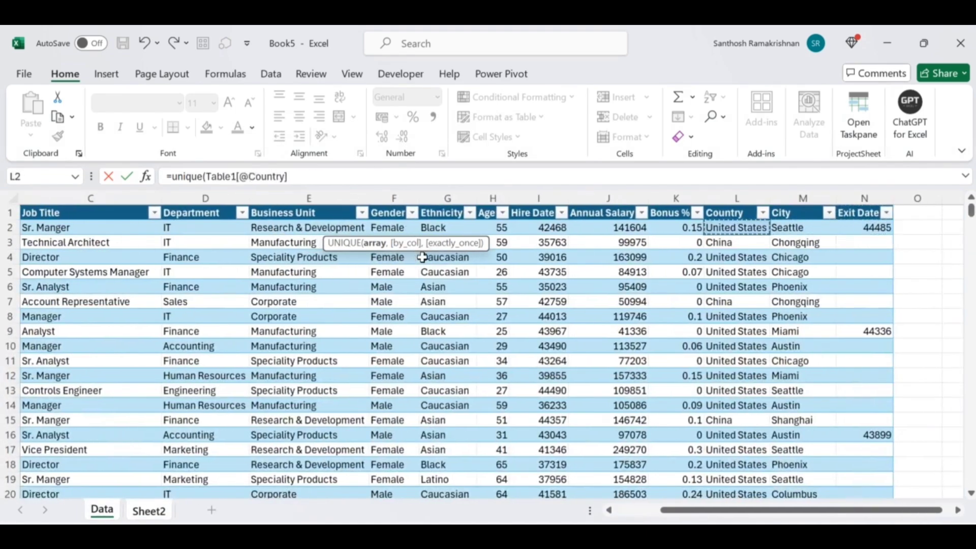
key("Right")
key("ctrl+shift+Down")
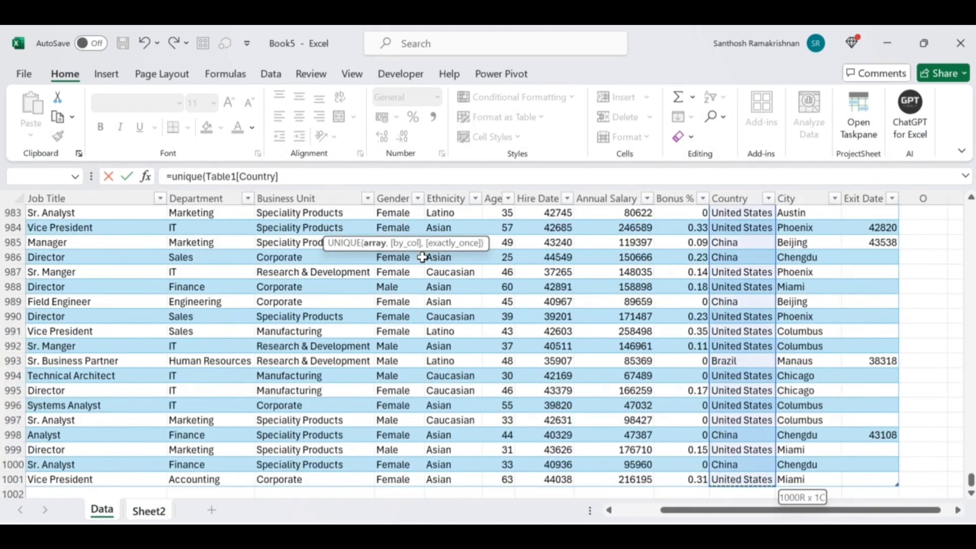
key("Return")
Enter =UNIQUE(Table1[City]) in cell E2 of Sheet2, referencing the table's City column on the Data sheet.
key("Up")
key("Right")
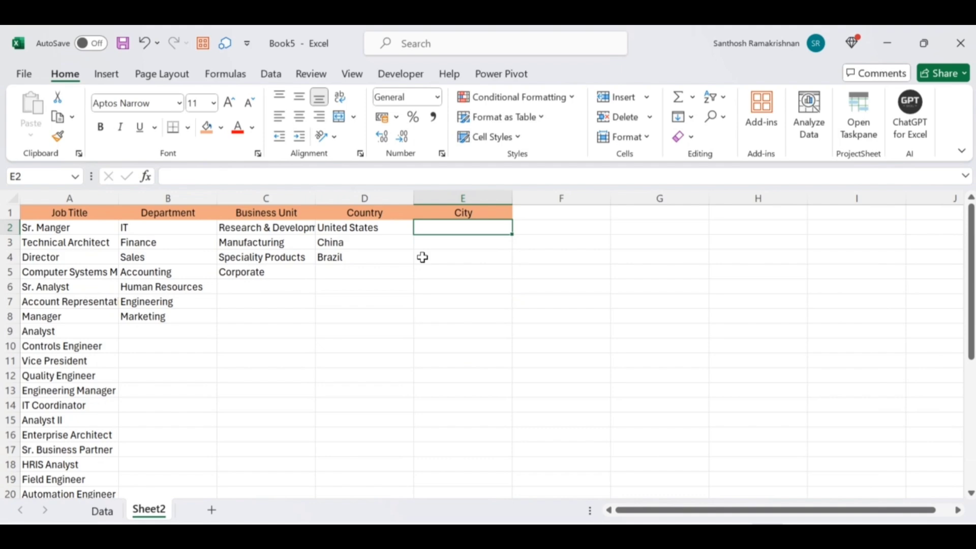
type("=unique(")
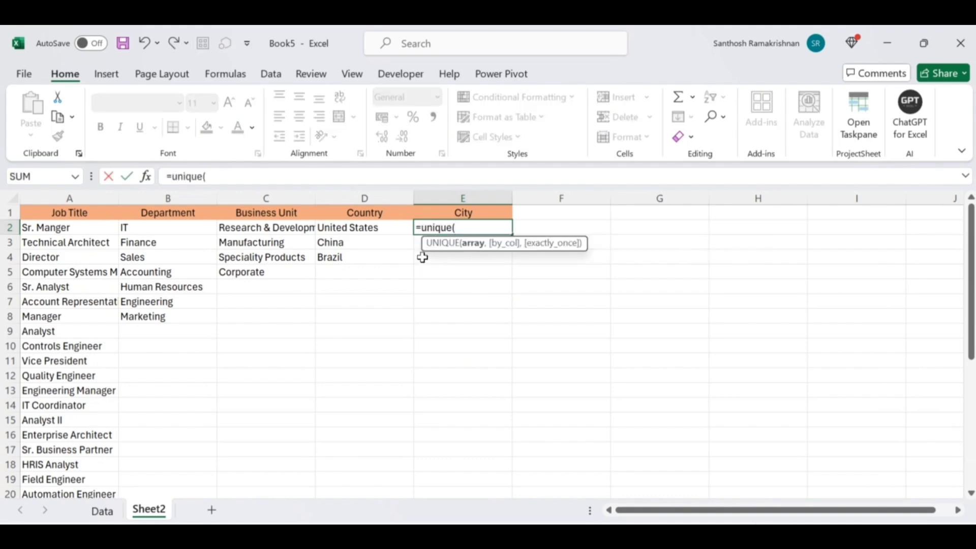
key("ctrl+Page_Up")
key("ctrl+Up")
key("Right")
key("Right")
key("Right")
key("Right")
key("Right")
key("Right")
key("Right")
key("Right")
key("Right")
key("Right")
key("Right")
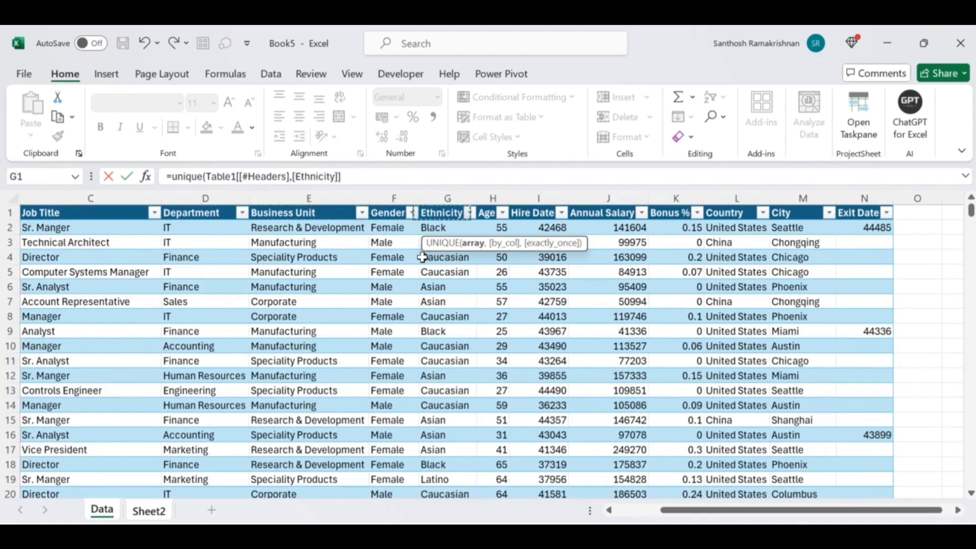
key("Down")
key("Left")
key("ctrl+shift+Down")
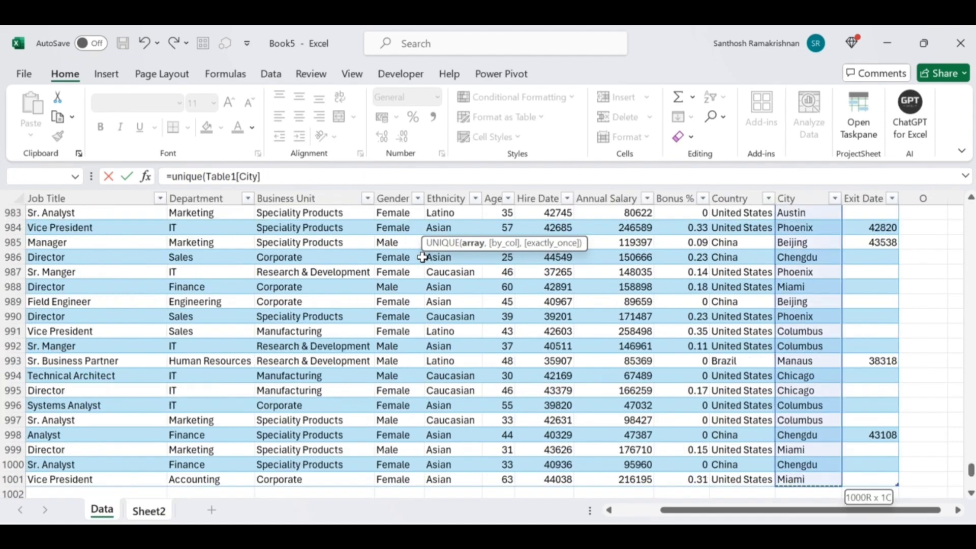
type(")")
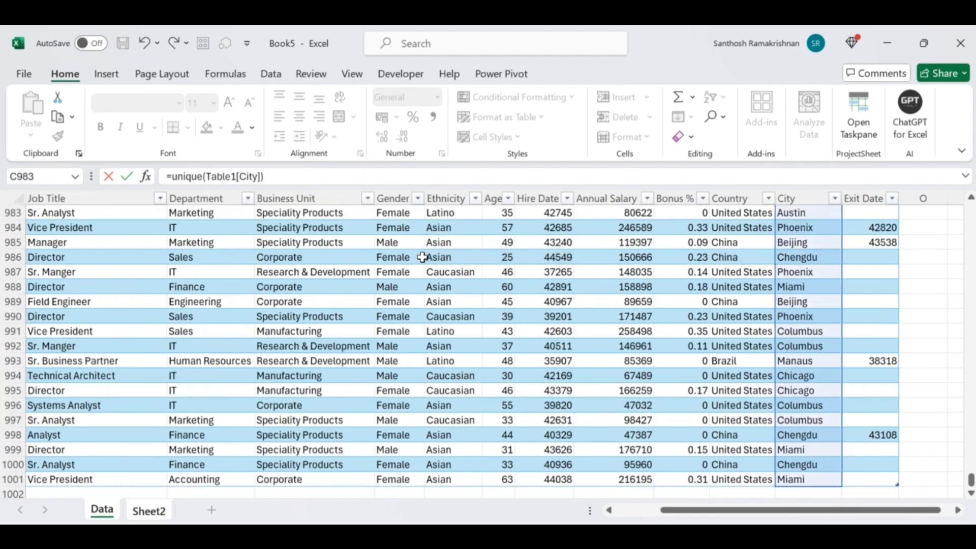
key("Return")
Review the extracted City and Job Title lists on Sheet2 from their headers down to their last entries.
key("Up")
key("Up")
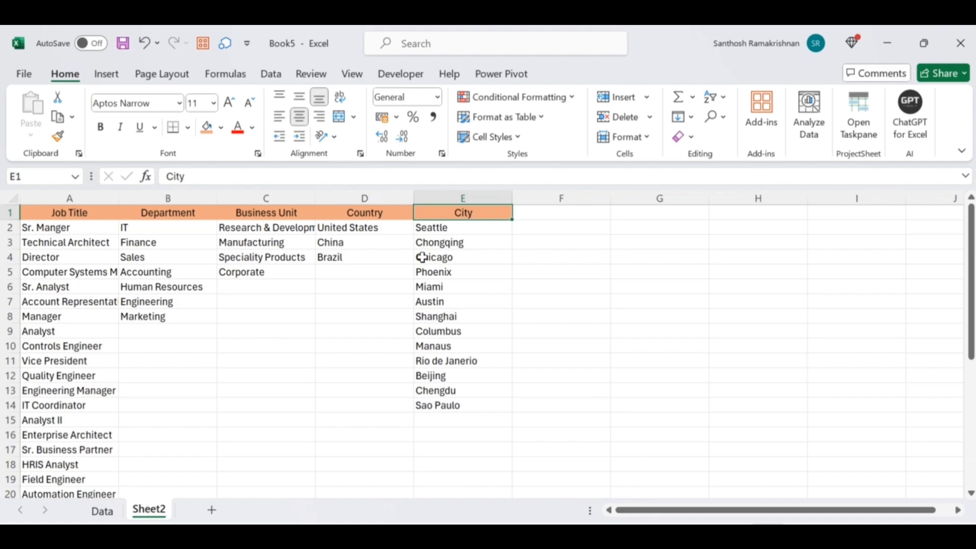
key("ctrl+Down")
key("Up")
key("Up")
key("Up")
key("ctrl+Up")
key("ctrl+Left")
key("ctrl+Down")
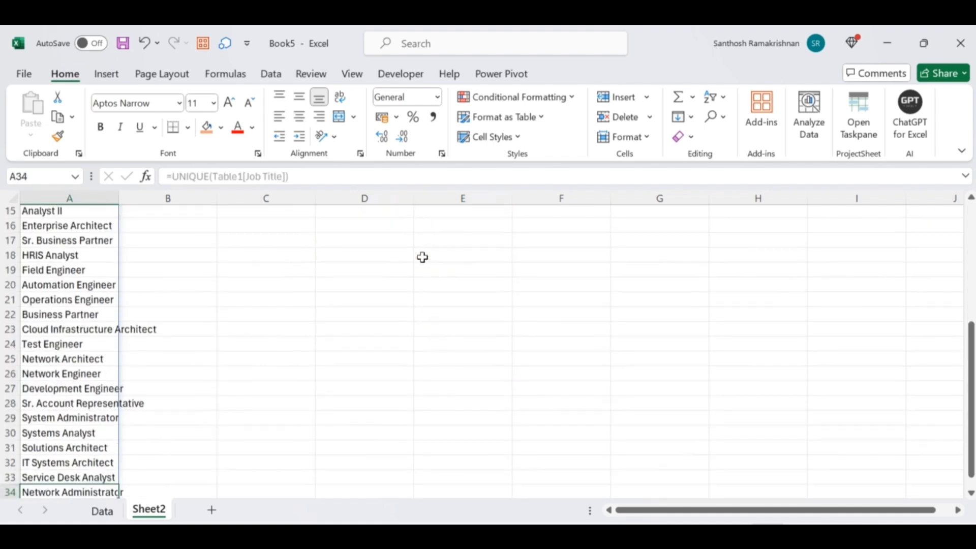
key("ctrl+Up")
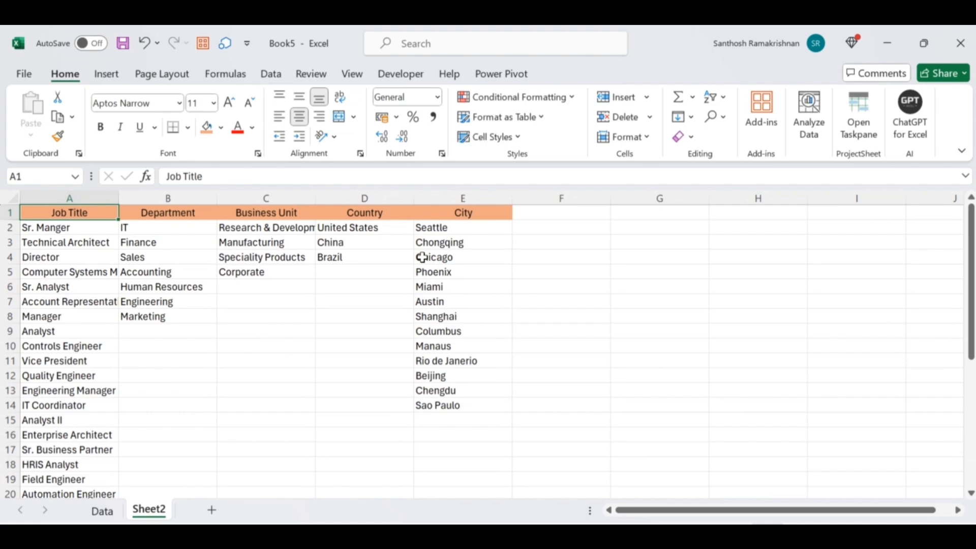
Compare the source Job Title column on the Data sheet with the full list from the A2 UNIQUE formula on Sheet2.
key("ctrl+Page_Up")
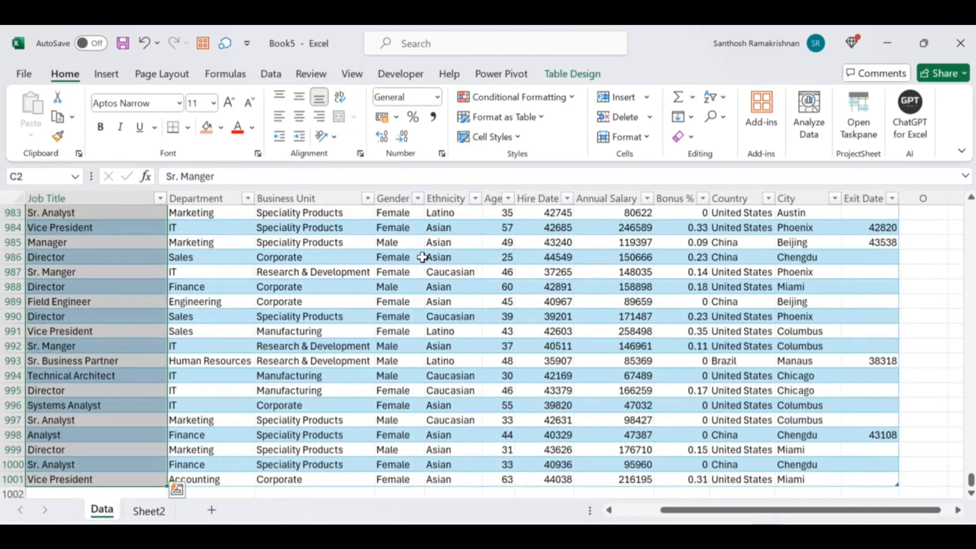
key("ctrl+Page_Down")
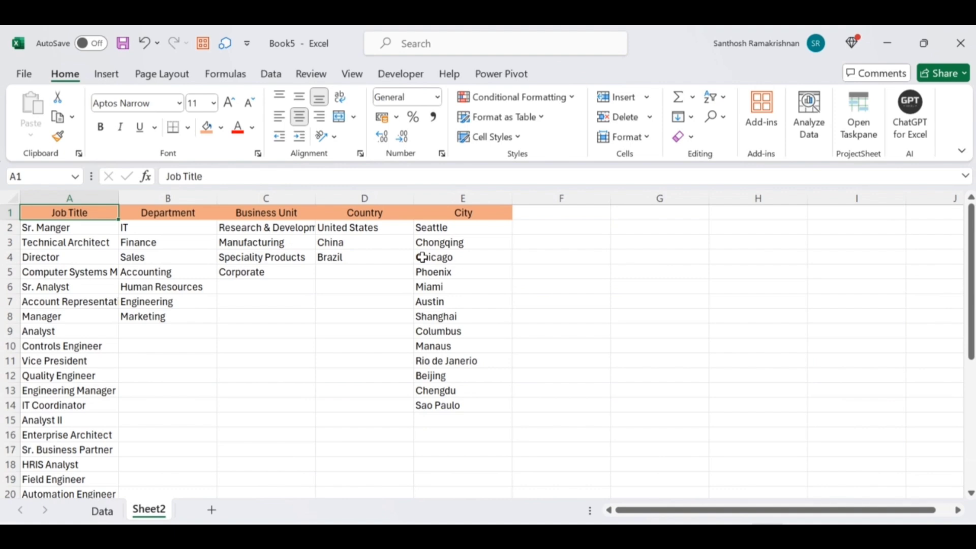
key("Down")
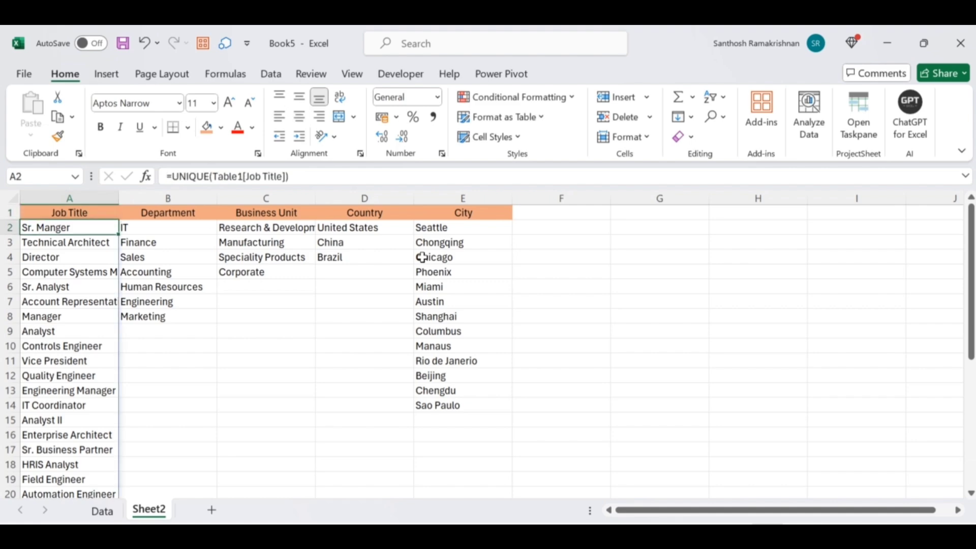
key("ctrl+Down")
key("ctrl+Up")
key("ctrl+Down")
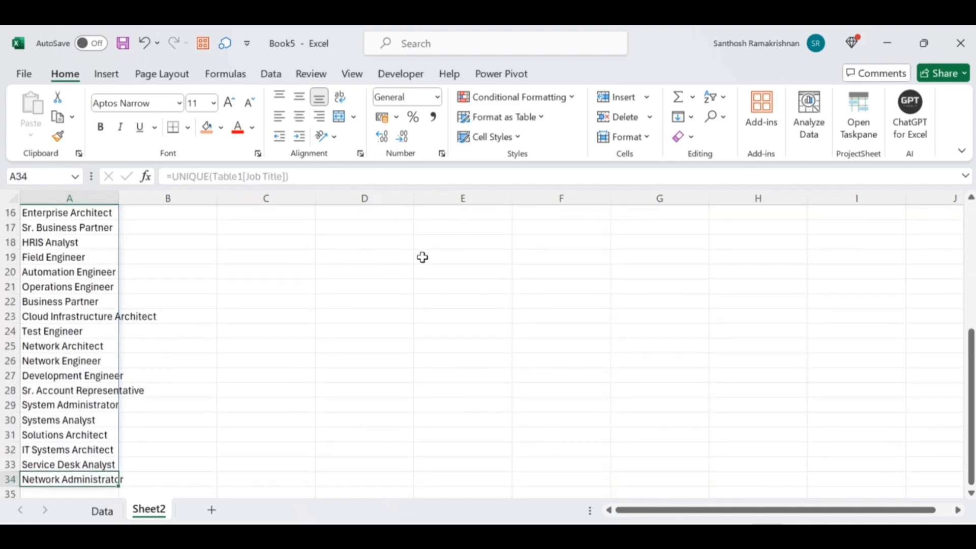
Add a new record below the last table row on the Data sheet by entering administrator under Job Title in C1002.
key("ctrl+Page_Up")
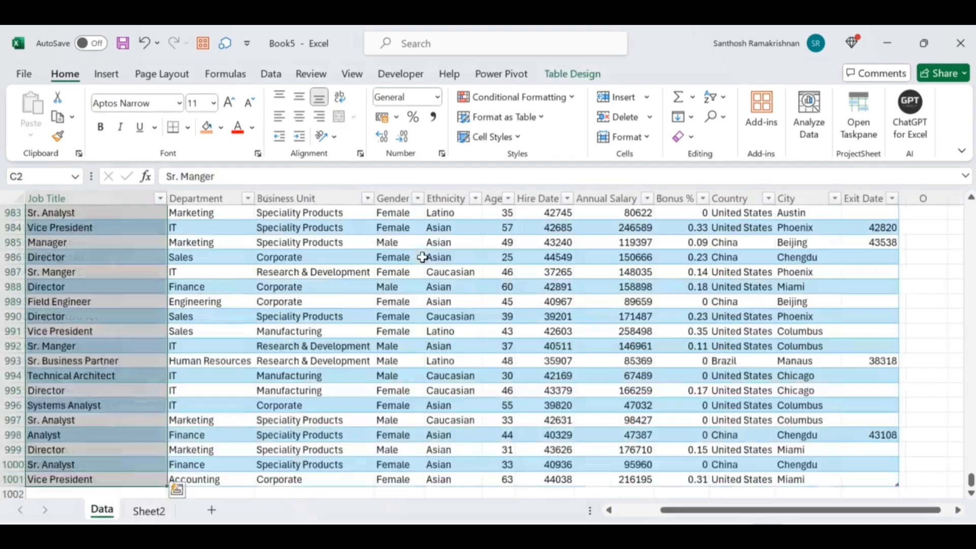
key("ctrl+Up")
key("Up")
key("Right")
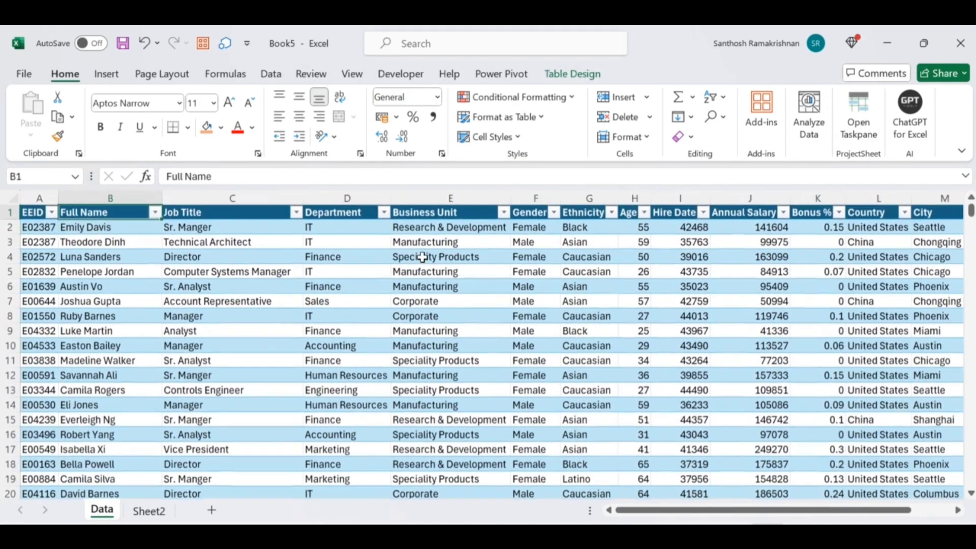
key("Right")
key("ctrl+Down")
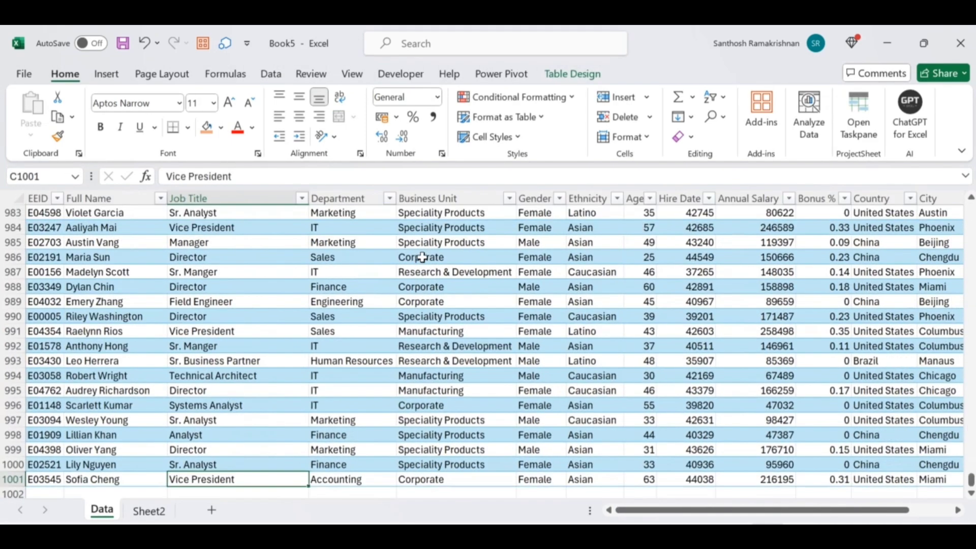
key("Down")
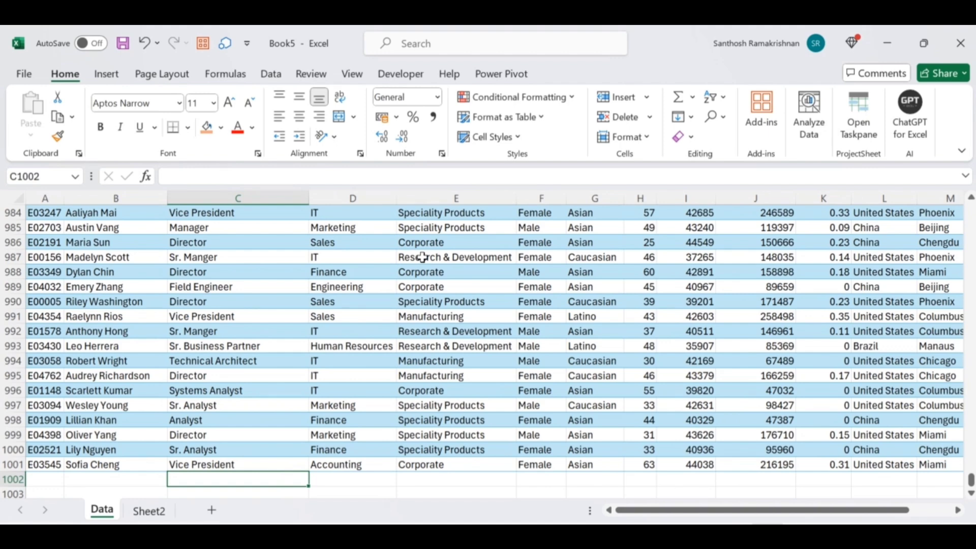
type("a")
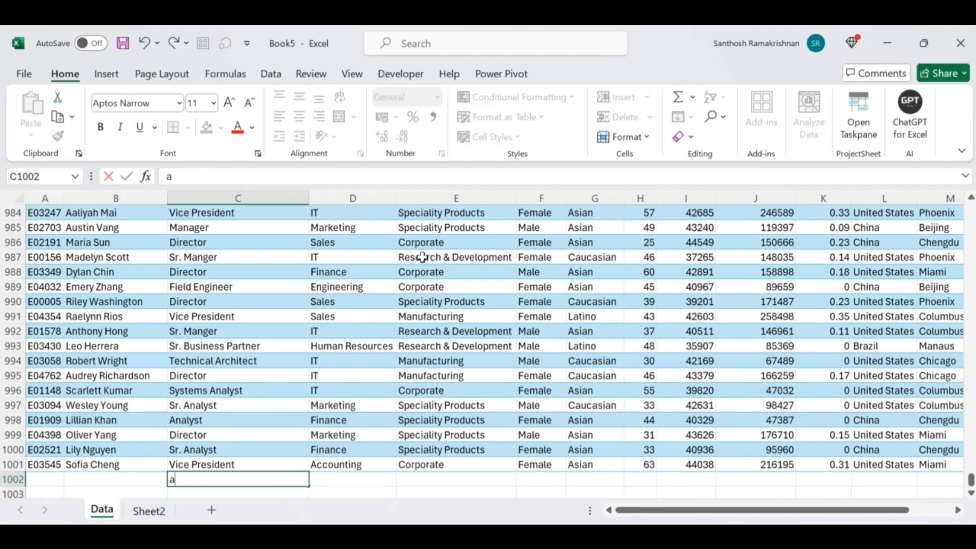
type("dministrator")
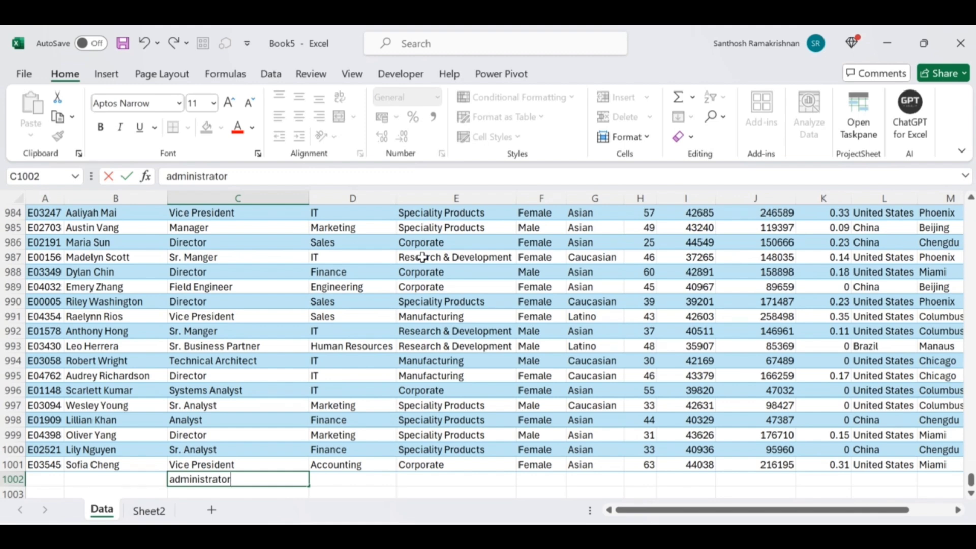
key("Return")
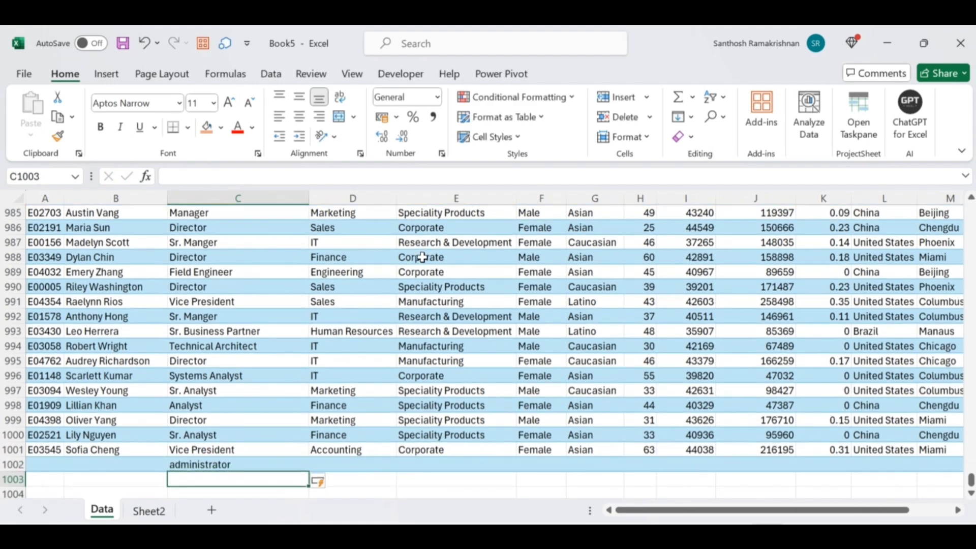
Check the ends of the Job Title and Department UNIQUE lists on Sheet2 for the new record's entries.
key("ctrl+Page_Down")
key("Down")
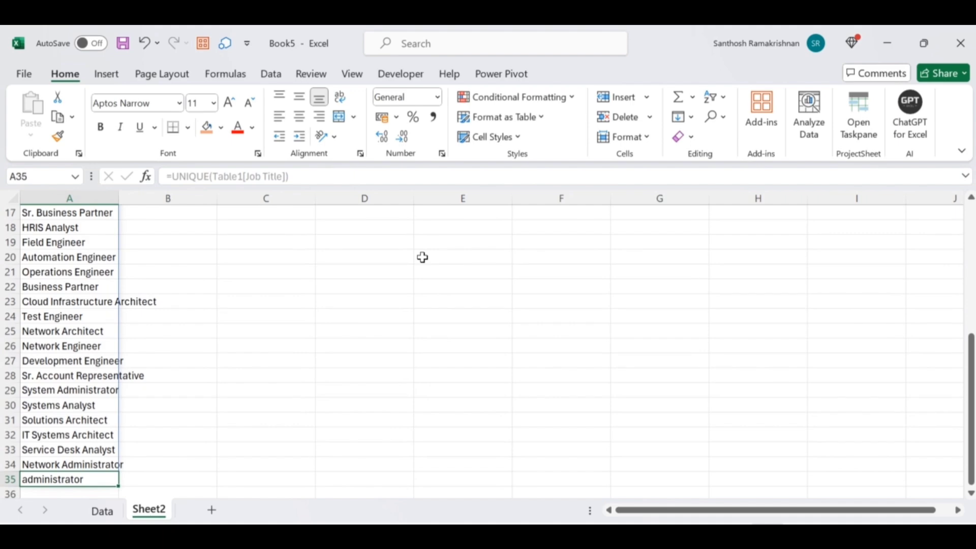
key("ctrl+Home")
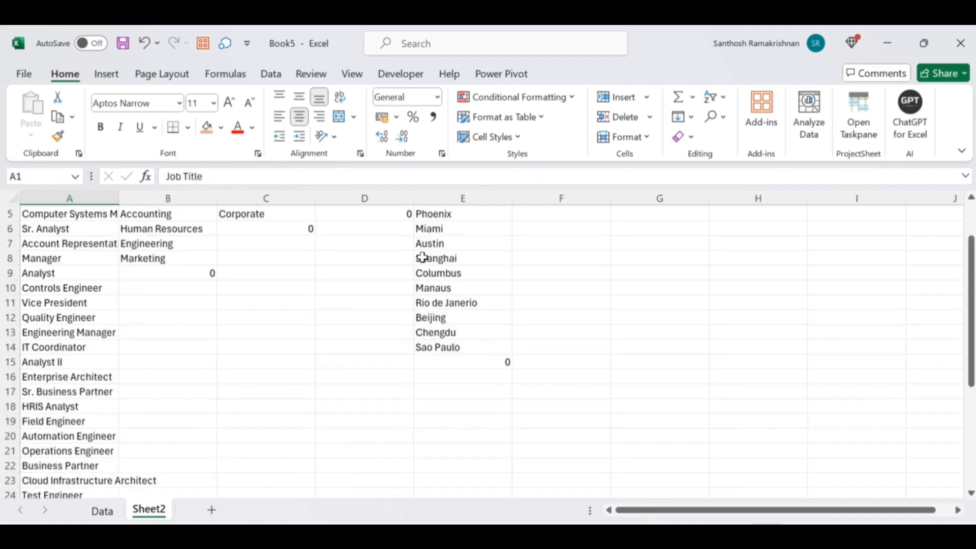
key("Right")
key("Down")
key("ctrl+Down")
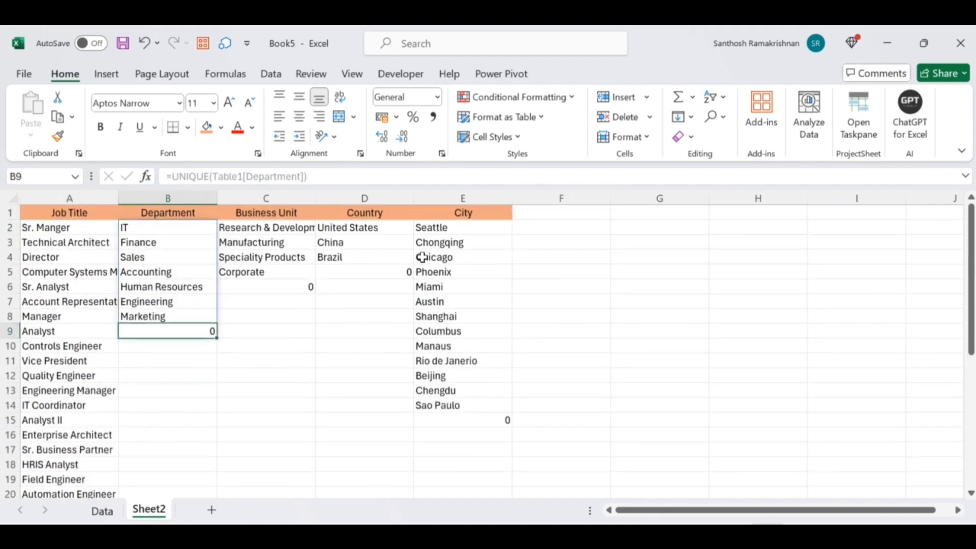
Enter admin as the new record's Department in D1002 on the Data sheet and check the Department list on Sheet2.
key("ctrl+Page_Up")
key("Right")
key("Up")
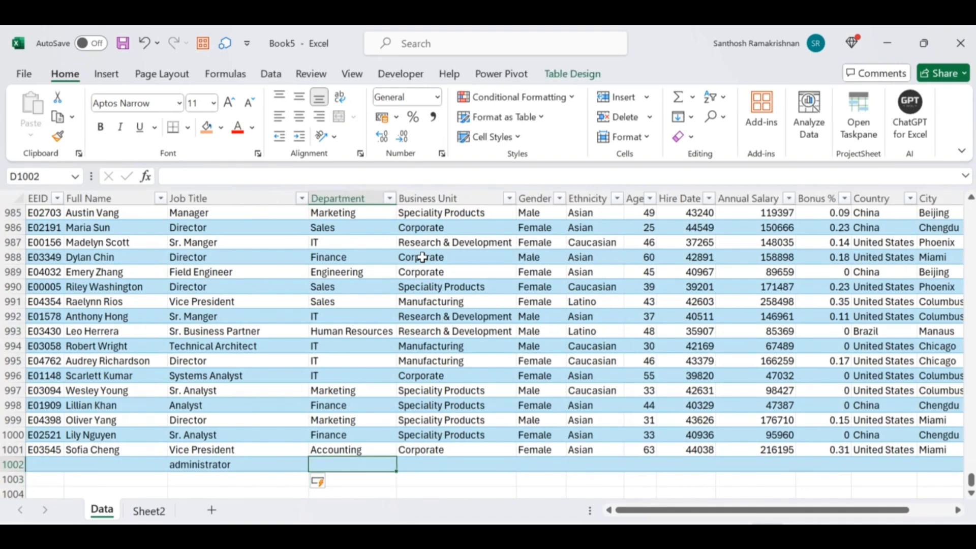
type("admin")
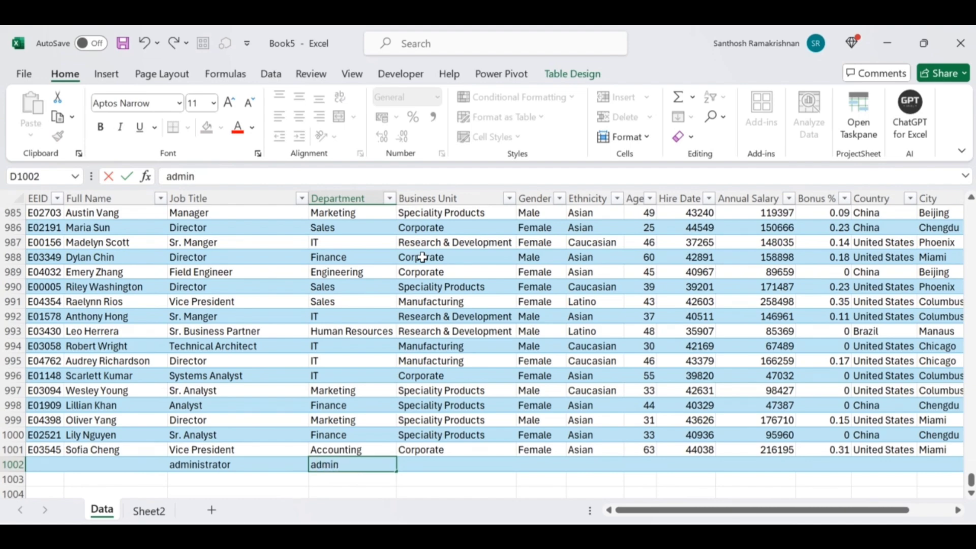
key("Return")
key("ctrl+Page_Down")
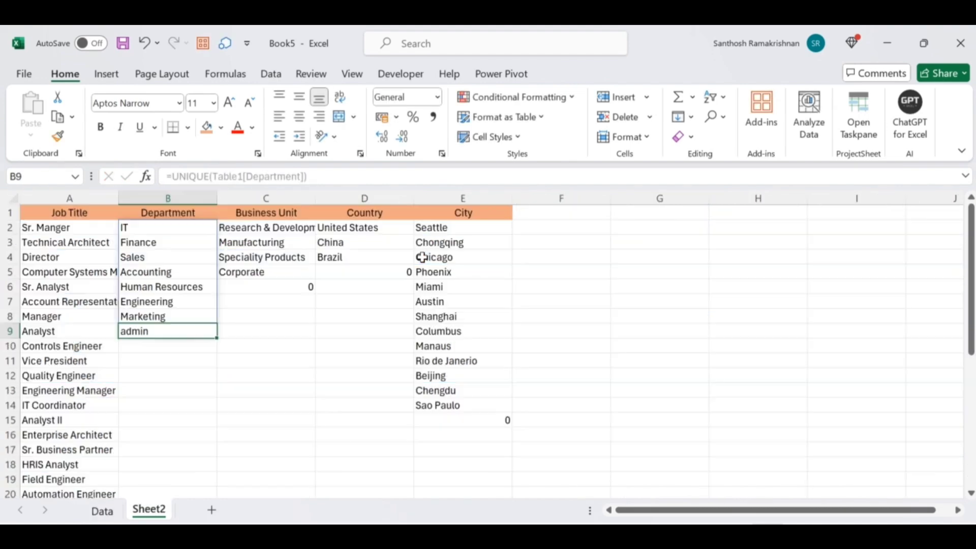
key("ctrl+Page_Up")
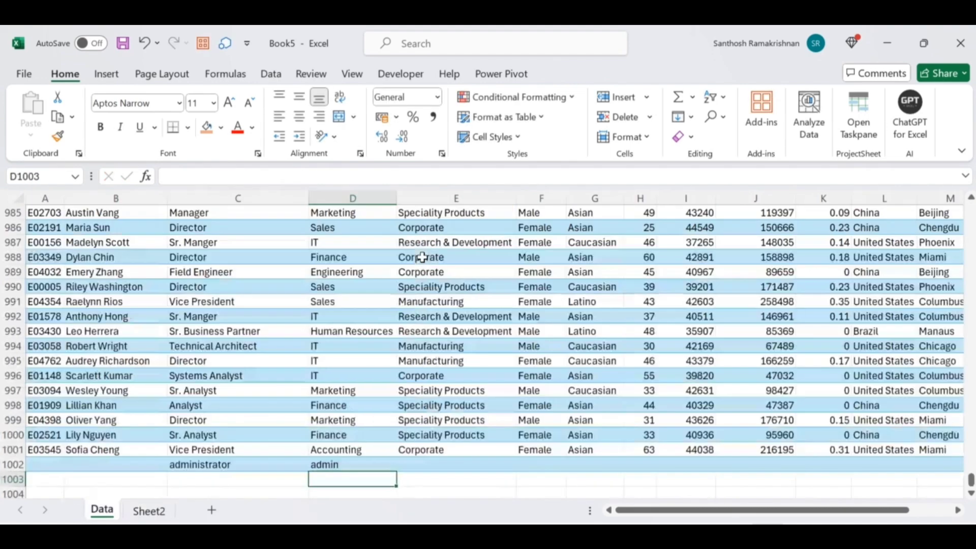